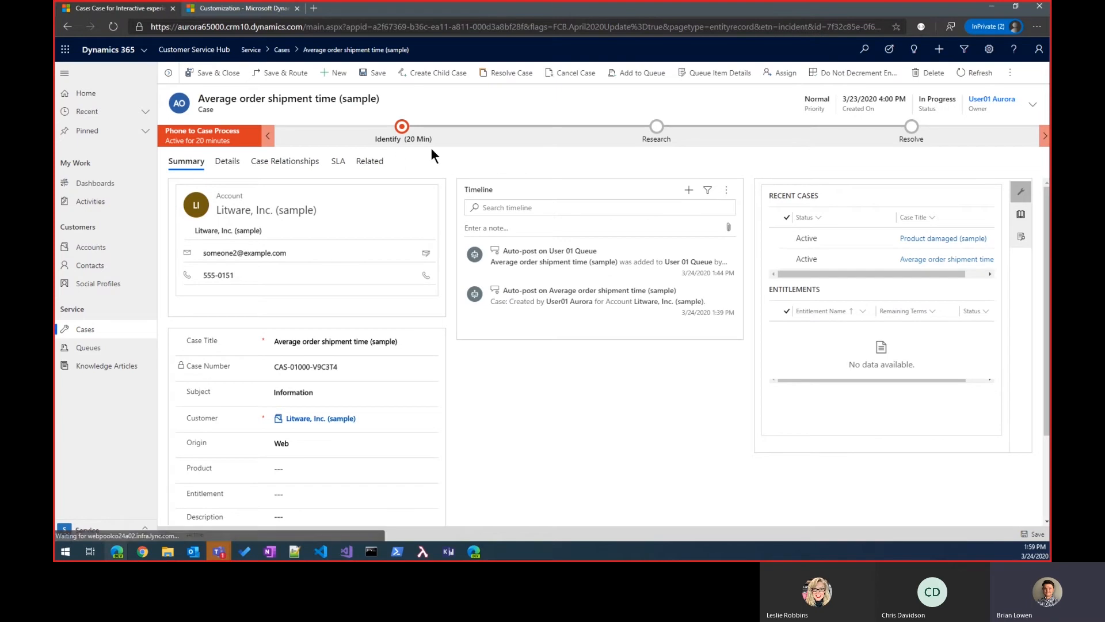
# Bring up the Resolve Case dialog for the current case, review its resolution type choices, and dismiss it without resolving.
pyautogui.click(512, 74)
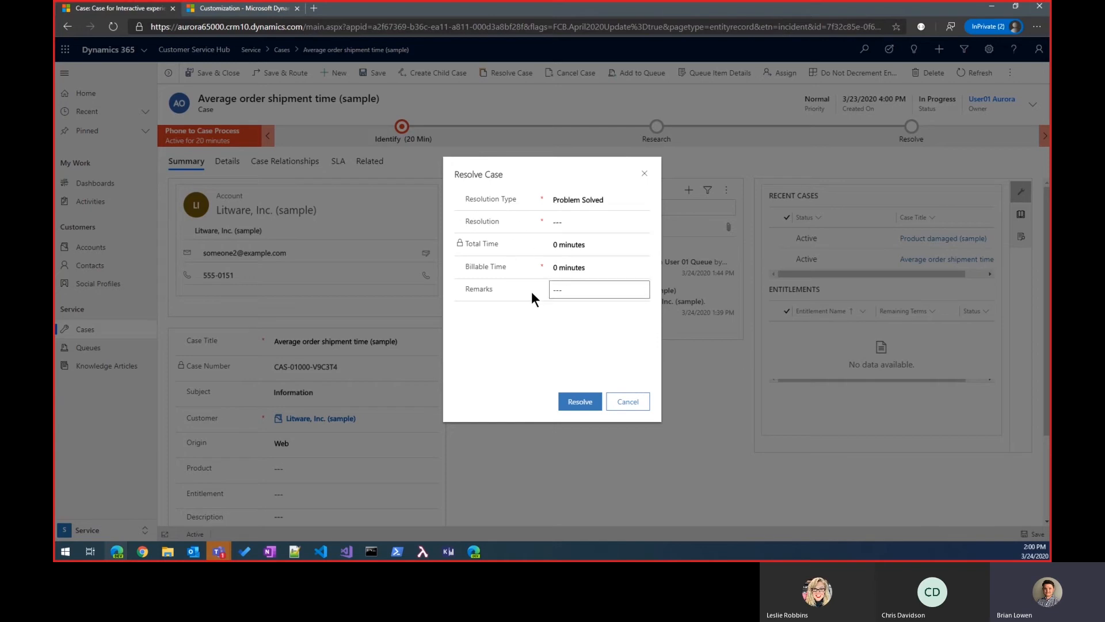
pyautogui.click(586, 200)
pyautogui.click(582, 199)
pyautogui.click(601, 201)
pyautogui.click(596, 234)
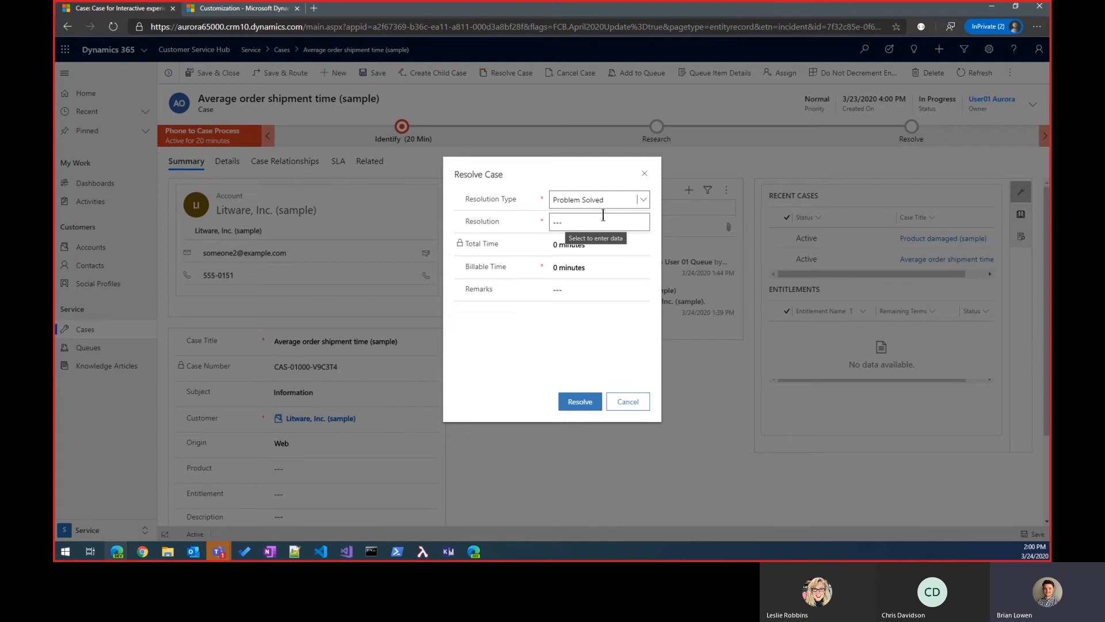
pyautogui.click(643, 174)
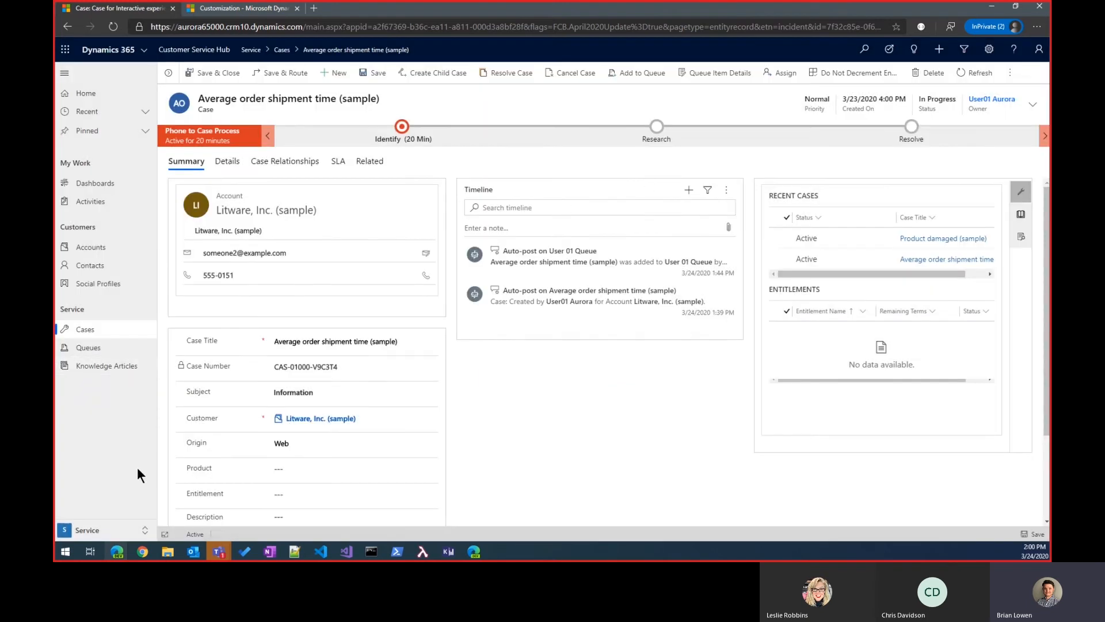
# Switch to the Service Management area and open the Service Configuration Settings.
pyautogui.click(114, 531)
pyautogui.click(122, 476)
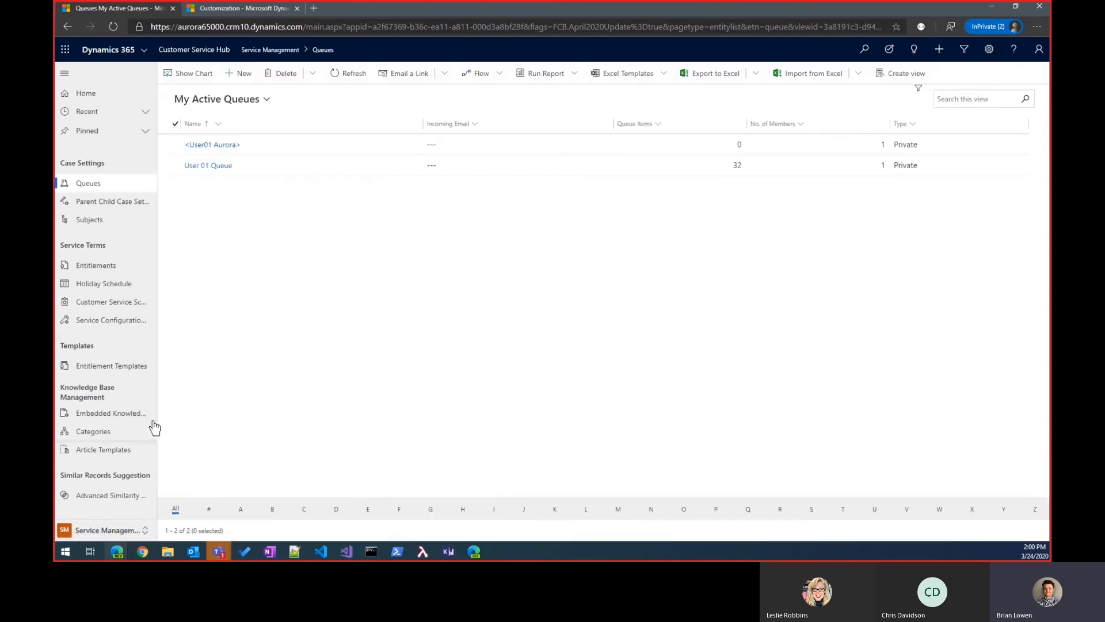
pyautogui.click(100, 325)
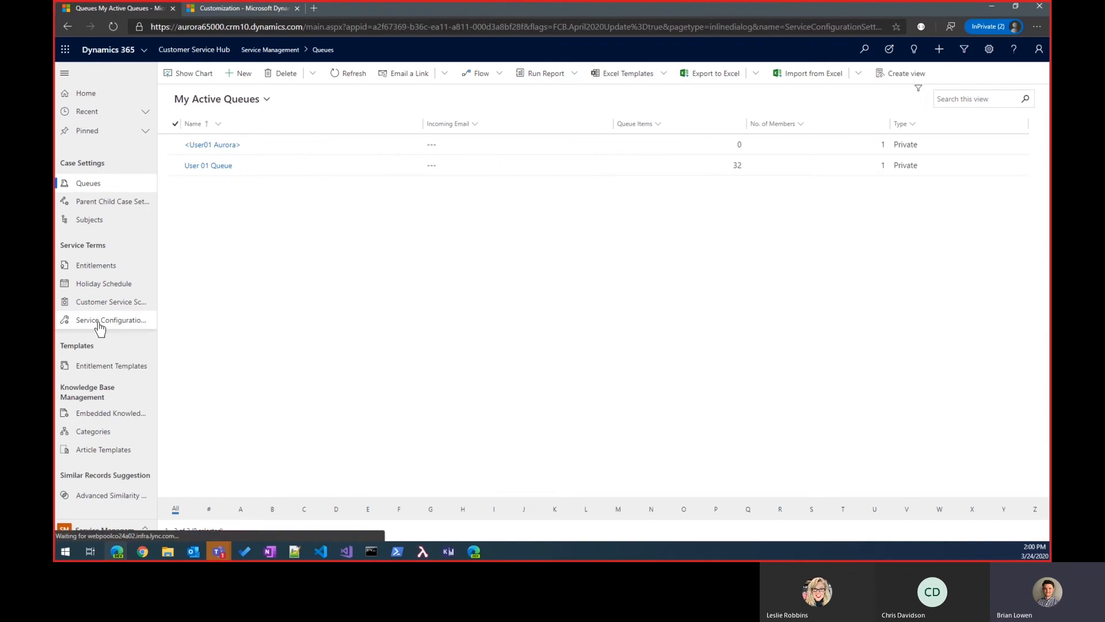
# Set the style of the Resolve Case dialog box to Customizable dialog and save the service configuration.
pyautogui.click(647, 431)
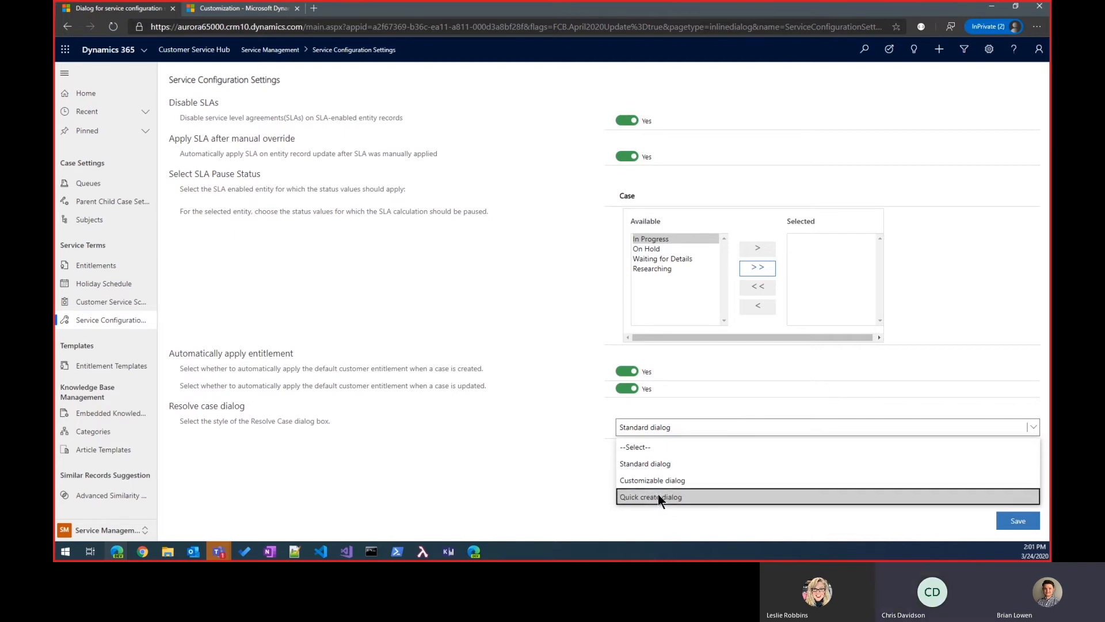
pyautogui.click(940, 50)
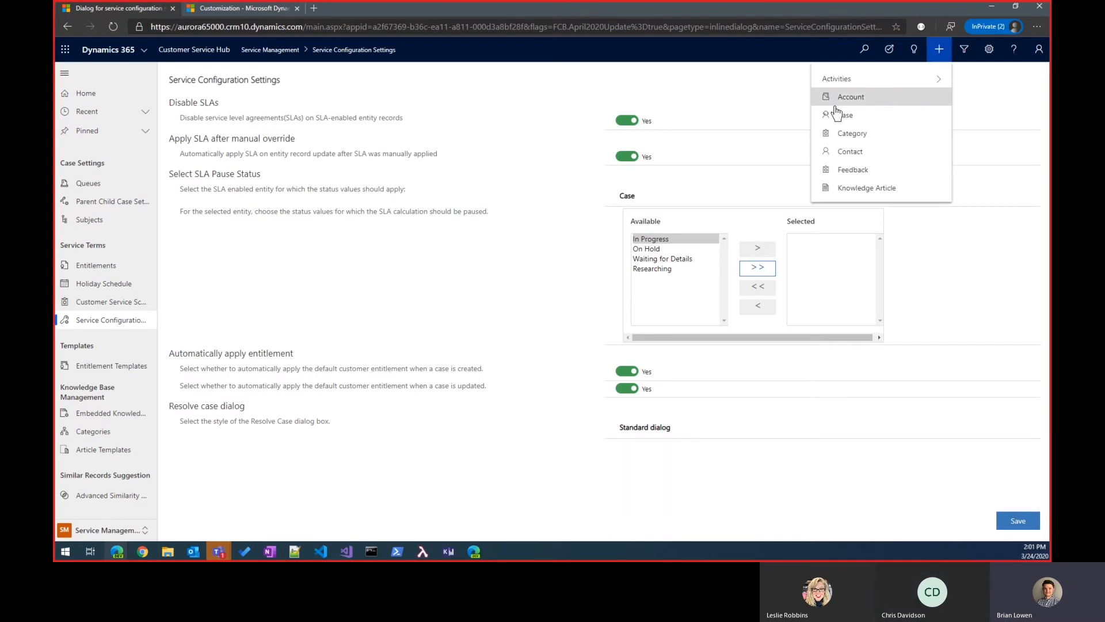
pyautogui.click(939, 52)
pyautogui.click(645, 427)
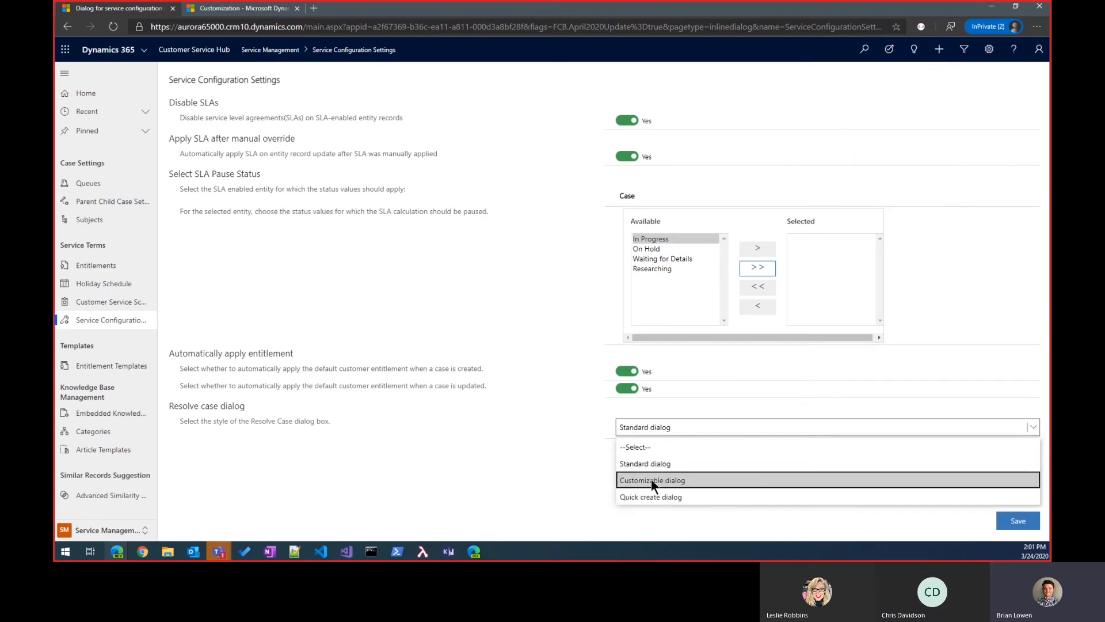
pyautogui.click(677, 481)
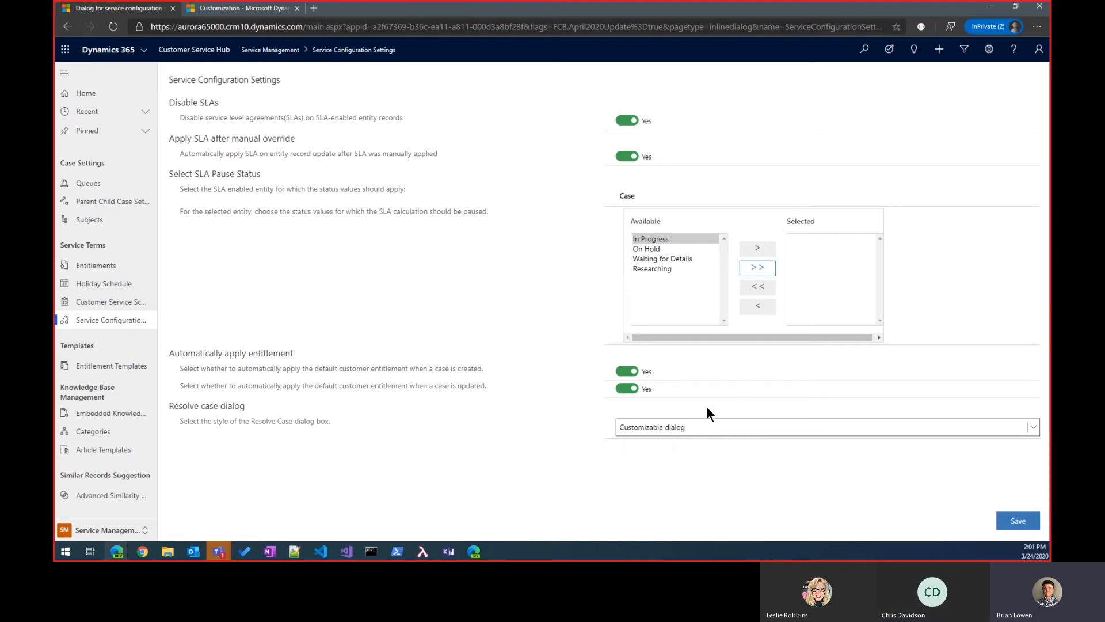
pyautogui.click(649, 429)
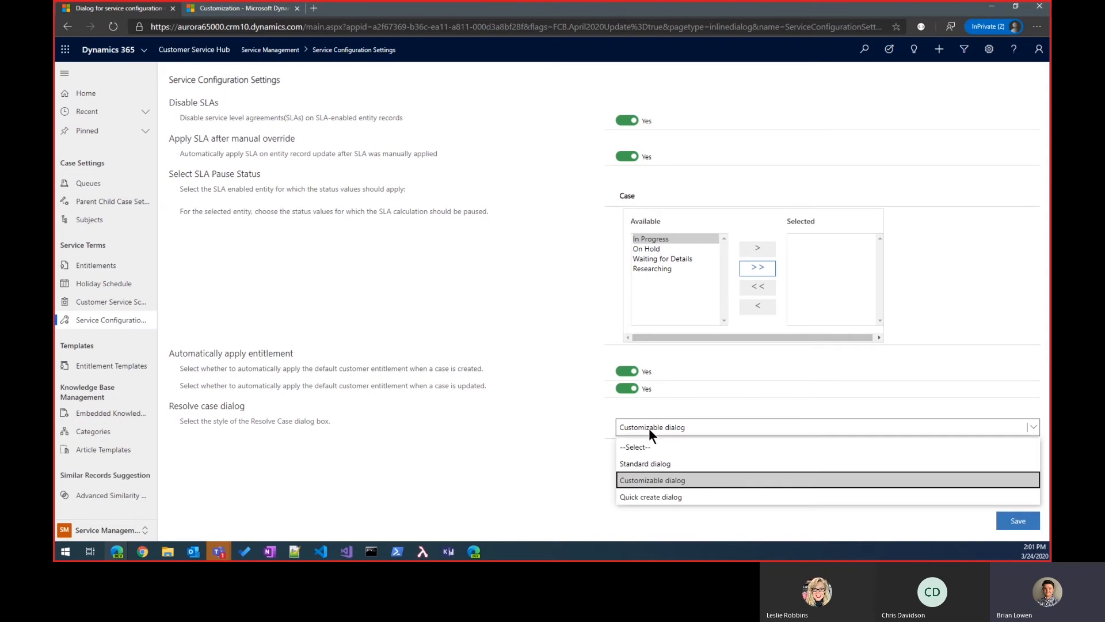
pyautogui.click(665, 481)
pyautogui.click(1004, 514)
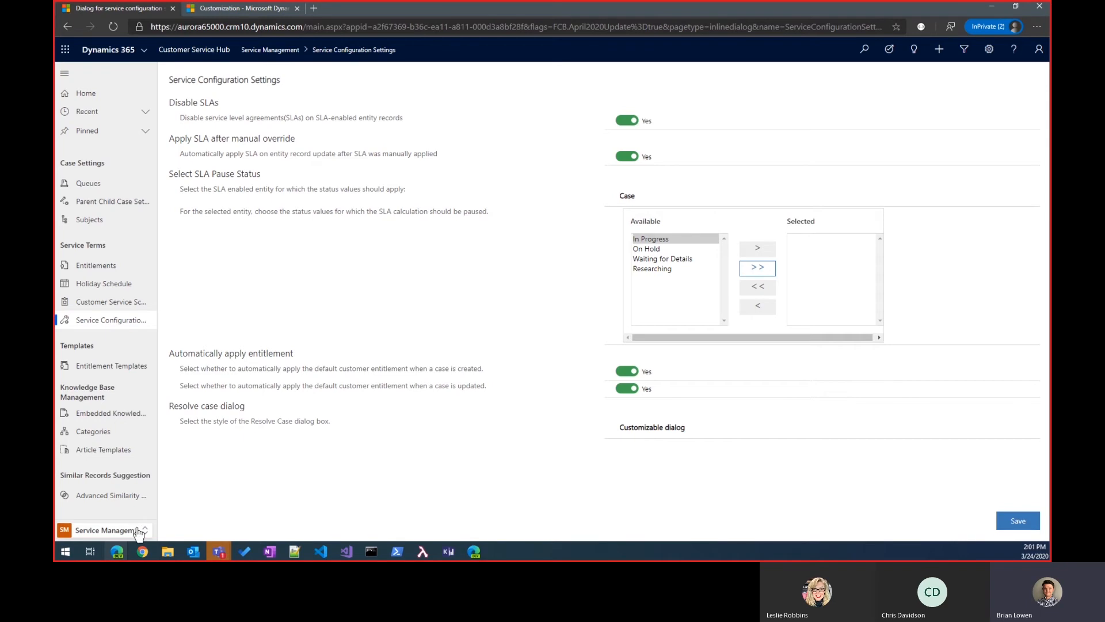
# Return to the Service area and open the active case "Average order shipment time (sample)".
pyautogui.click(123, 531)
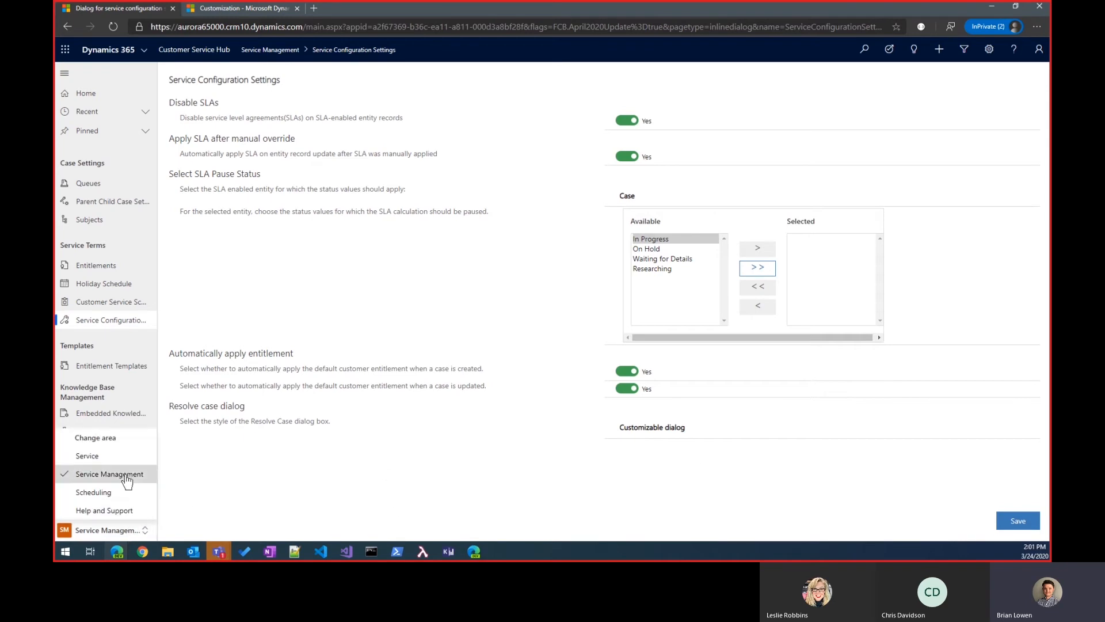
pyautogui.click(128, 458)
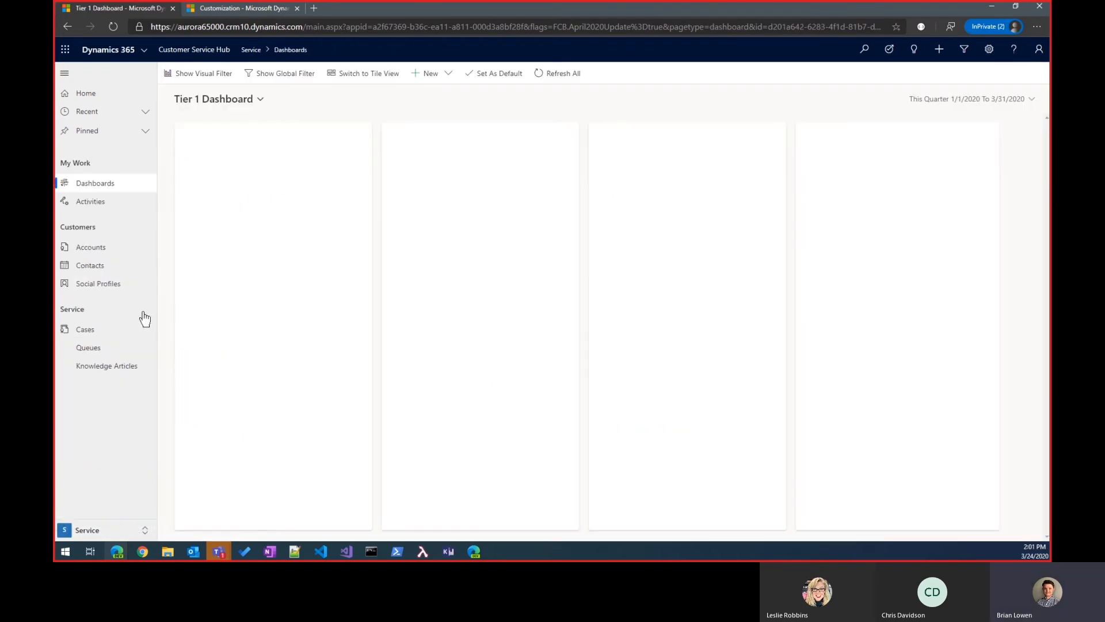
pyautogui.click(104, 333)
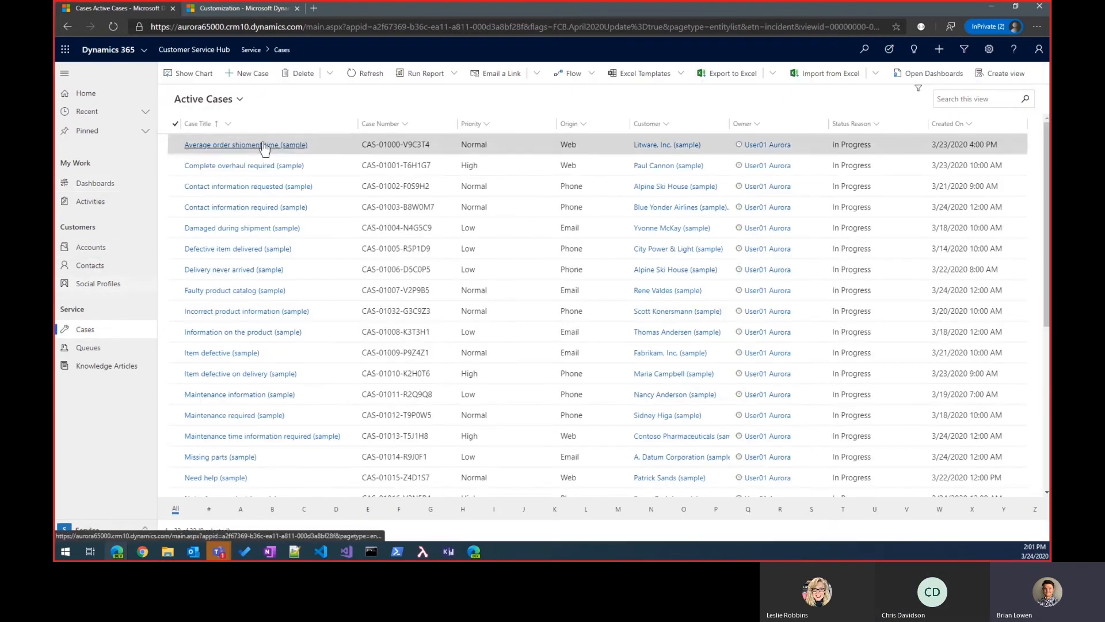
pyautogui.click(265, 147)
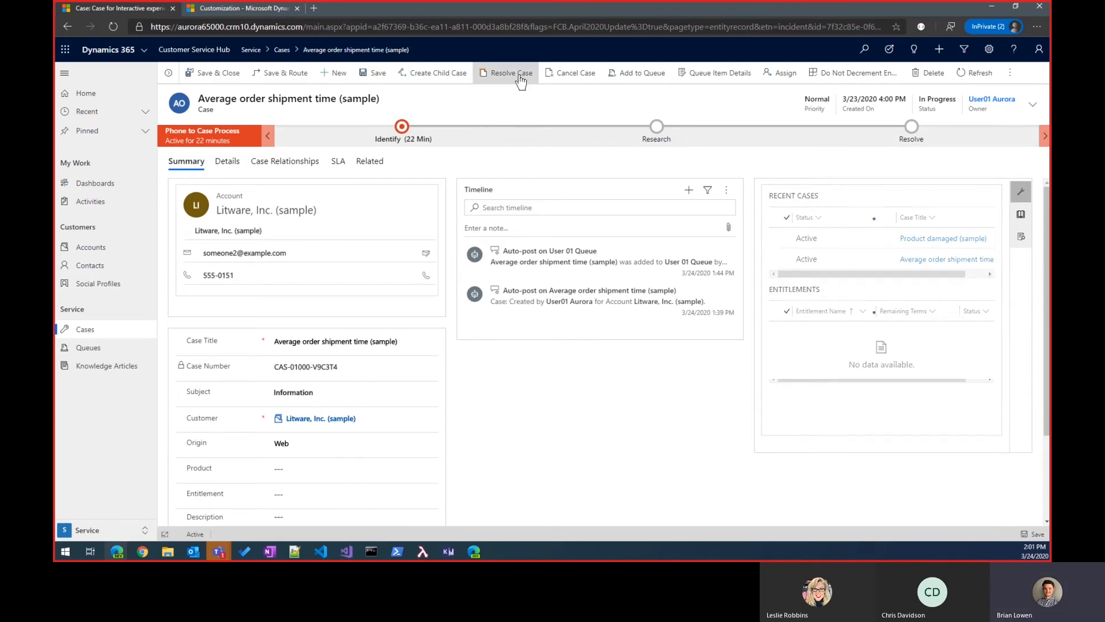
# Check the customizable resolution form for this case and close it, discarding any changes.
pyautogui.click(487, 73)
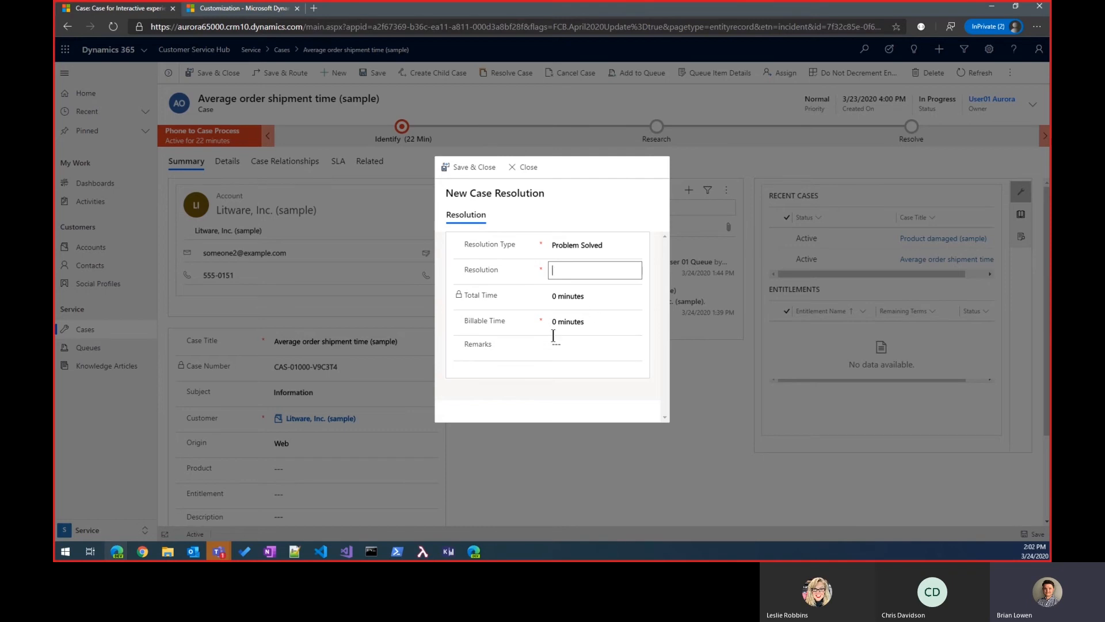
pyautogui.click(518, 172)
pyautogui.click(615, 339)
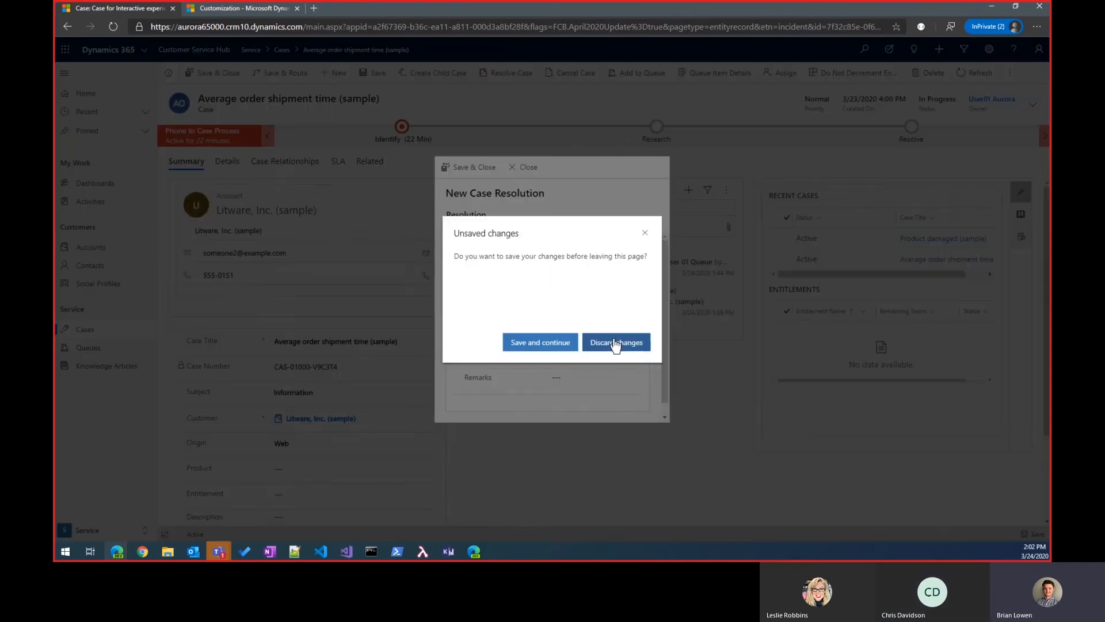
# Open Customize the System from the Customization page and display the Case Resolution entity's fields in the default solution.
pyautogui.click(244, 8)
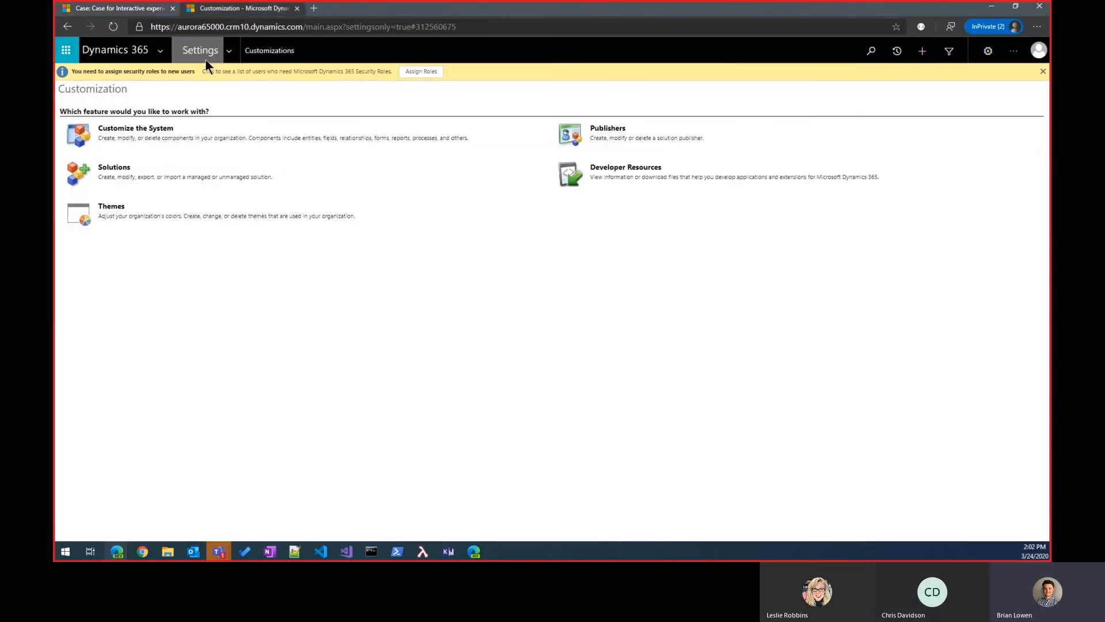
pyautogui.click(153, 139)
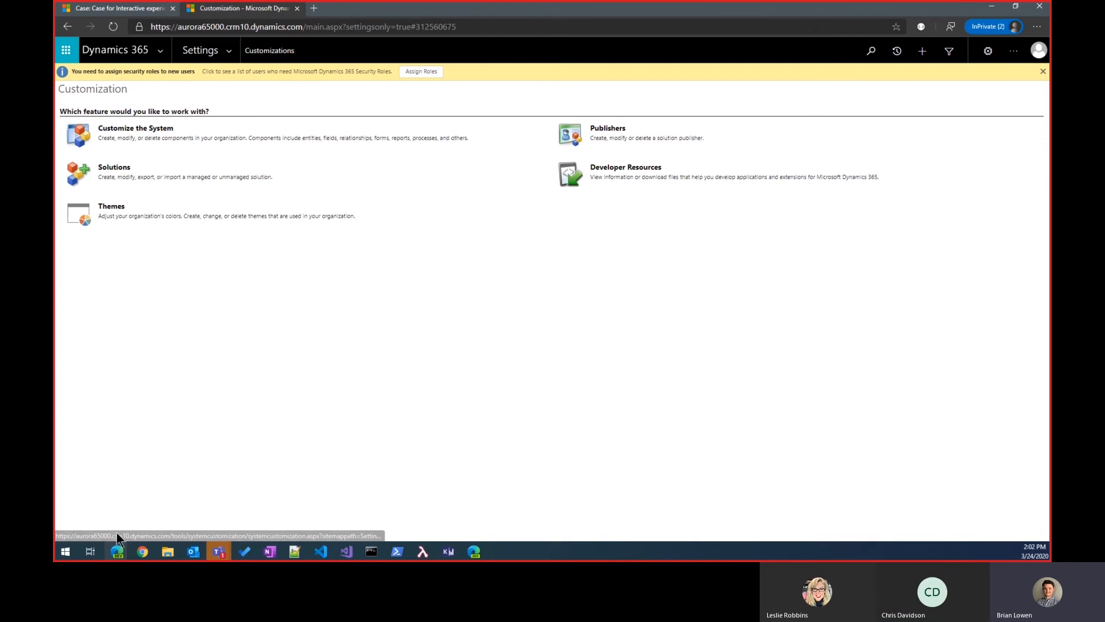
pyautogui.moveTo(117, 552)
pyautogui.click(446, 489)
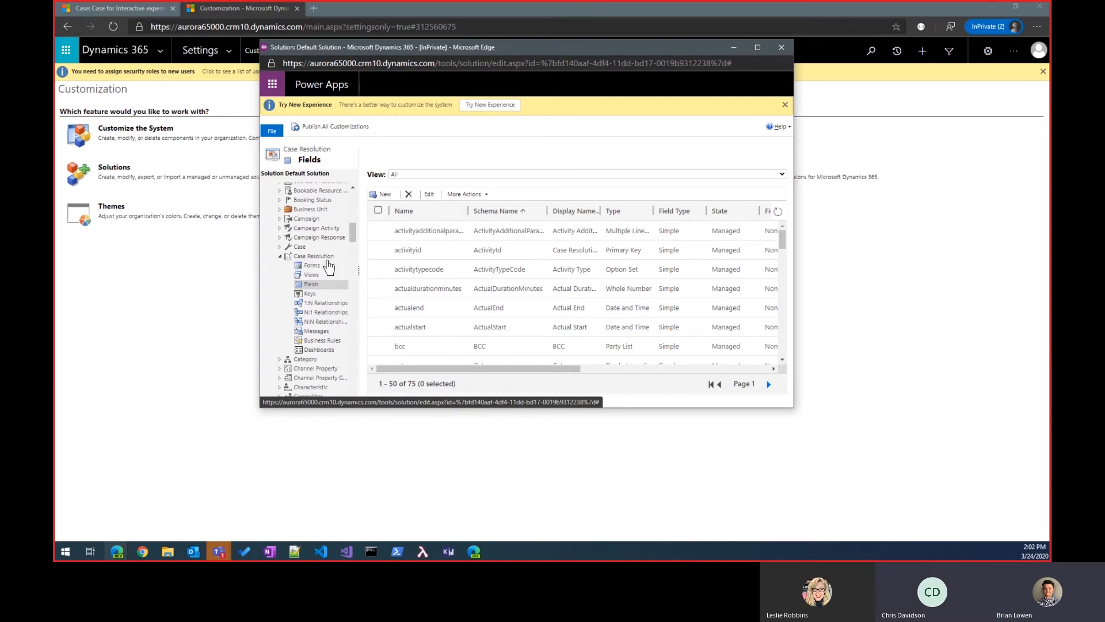
# Create a Case Resolution field named Resolution Date with the Date and Time data type, then save and close it.
pyautogui.click(384, 196)
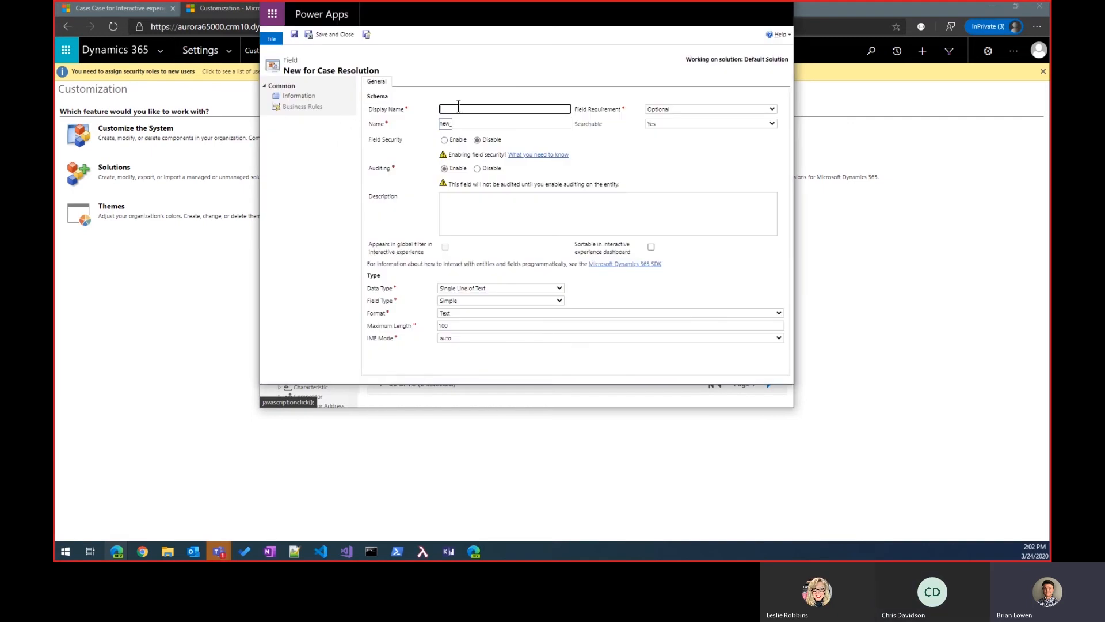
pyautogui.click(459, 107)
pyautogui.click(465, 124)
pyautogui.click(461, 288)
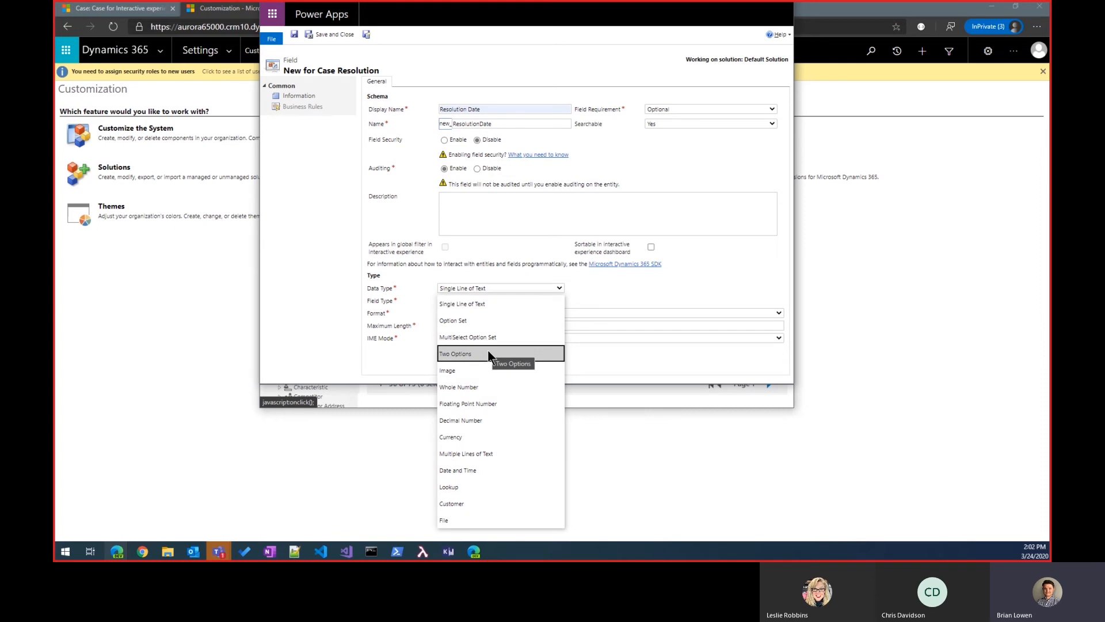
pyautogui.click(482, 465)
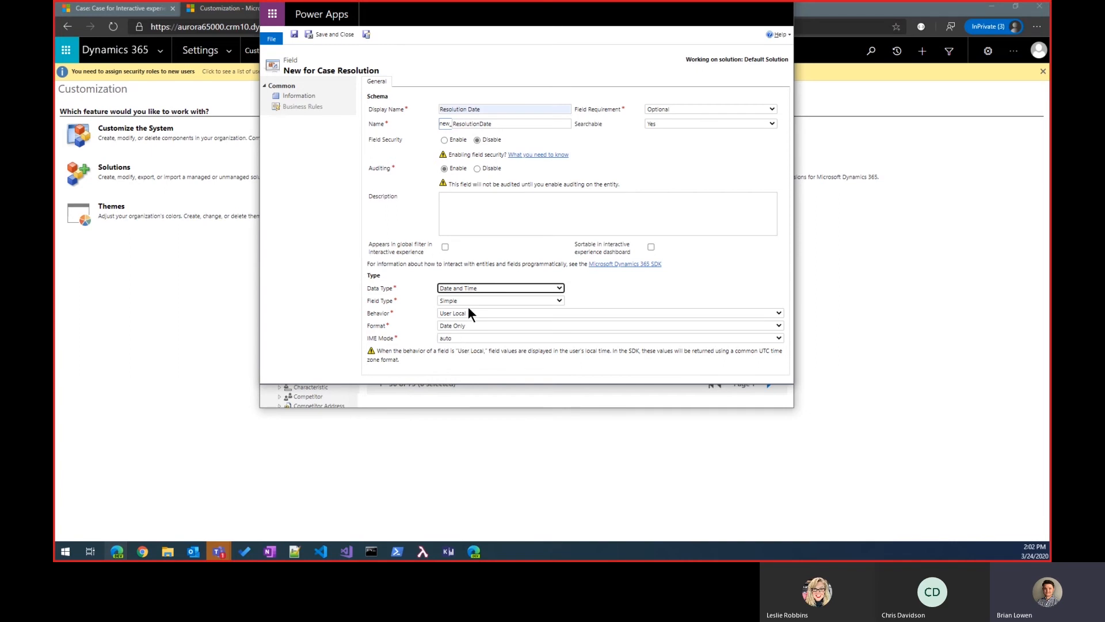
pyautogui.click(328, 33)
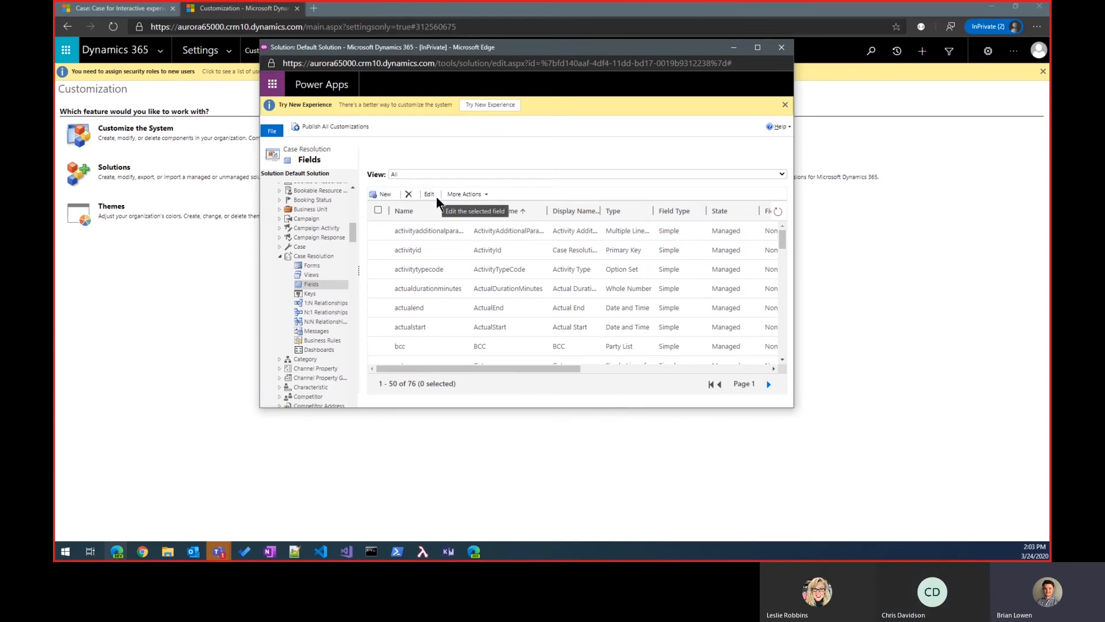
# Open the Case Resolution entity's main Information form and remove the Billable Time field from it.
pyautogui.click(312, 266)
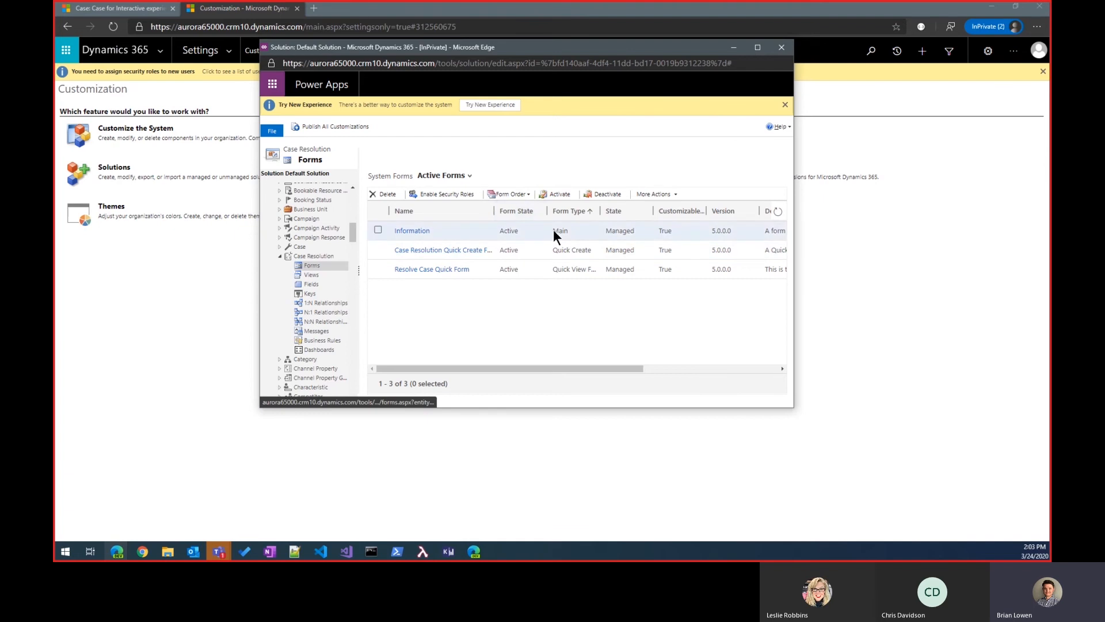
pyautogui.click(417, 231)
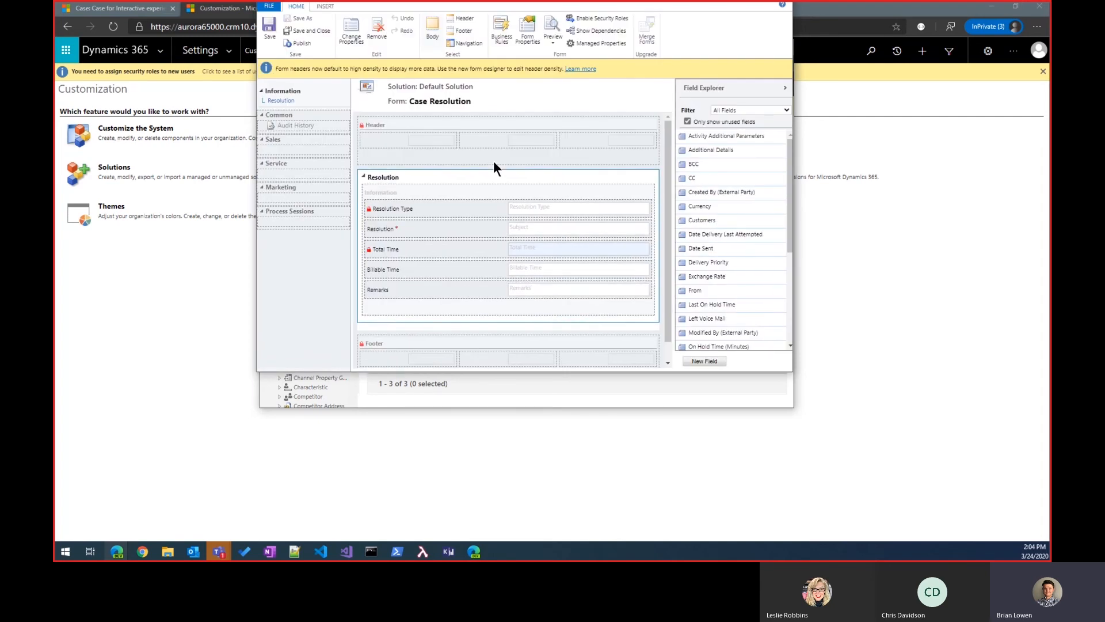
pyautogui.click(495, 271)
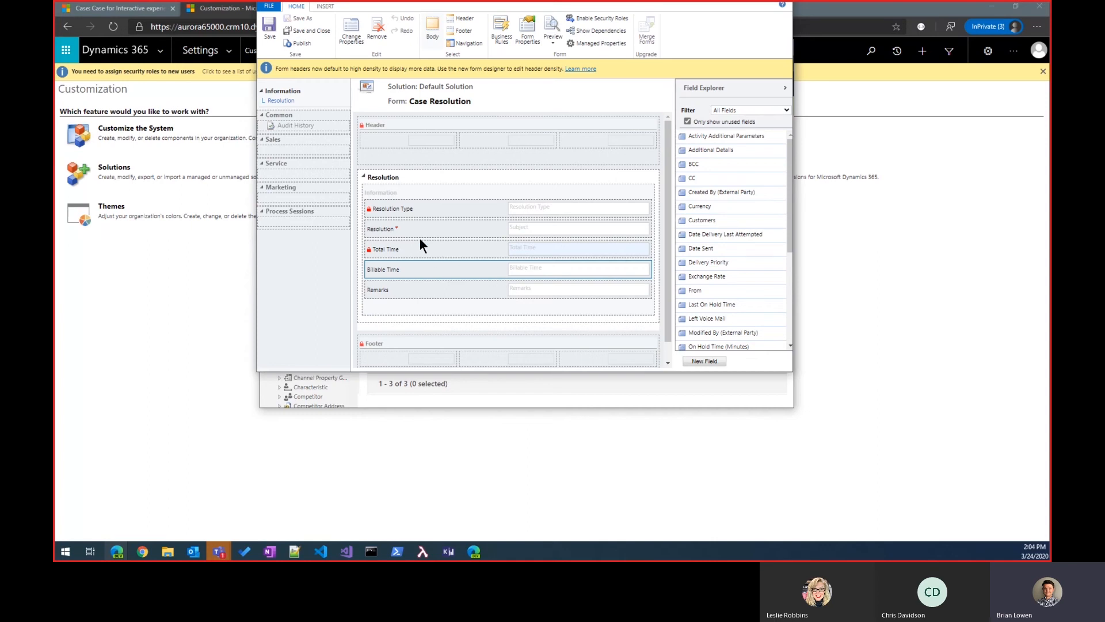
pyautogui.click(382, 26)
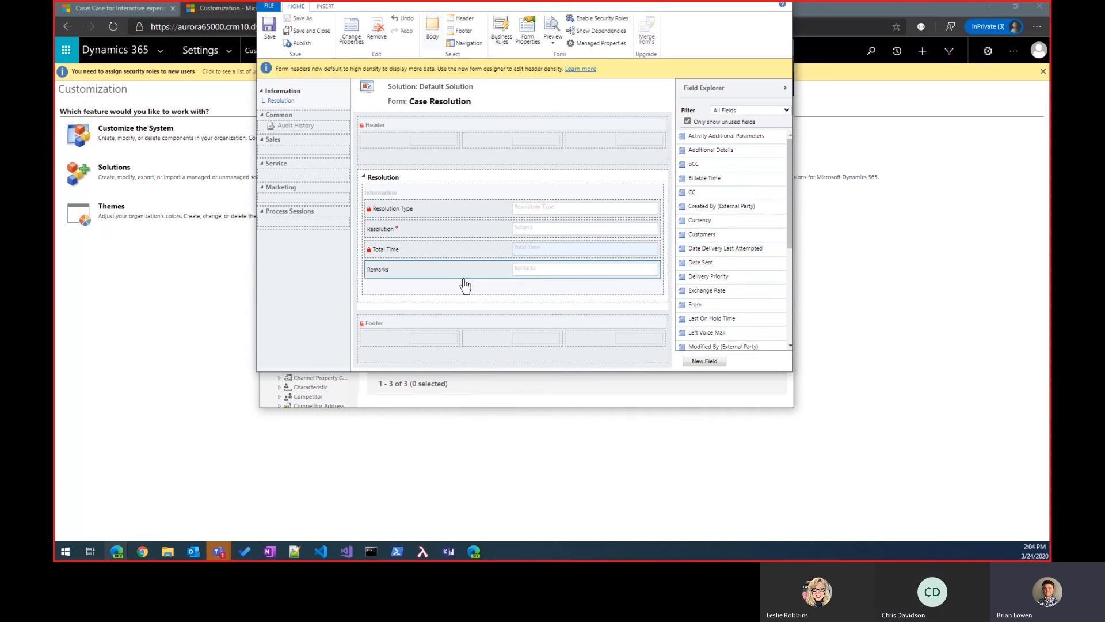
# Add the unused Resolution Date field to the form's Resolution section, below Remarks.
pyautogui.click(425, 288)
pyautogui.click(735, 248)
pyautogui.scroll(-2, 737, 249)
pyautogui.scroll(-2, 737, 249)
pyautogui.click(737, 249)
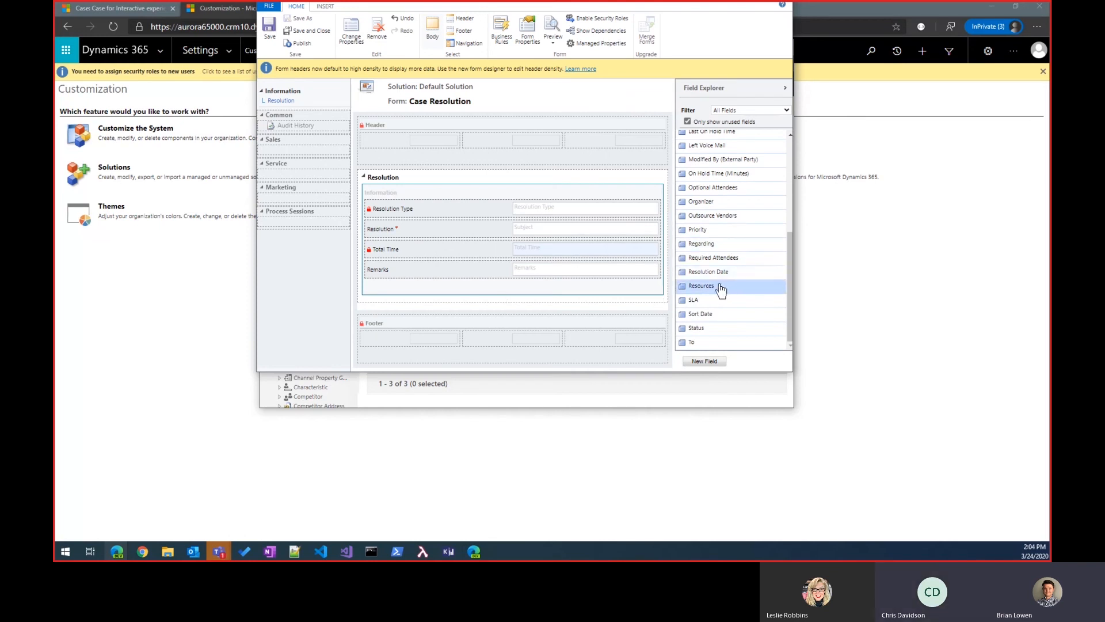
pyautogui.moveTo(720, 273); pyautogui.dragTo(479, 279)
# Review the display and formatting properties of the Resolution Date field on the form.
pyautogui.doubleClick(425, 289)
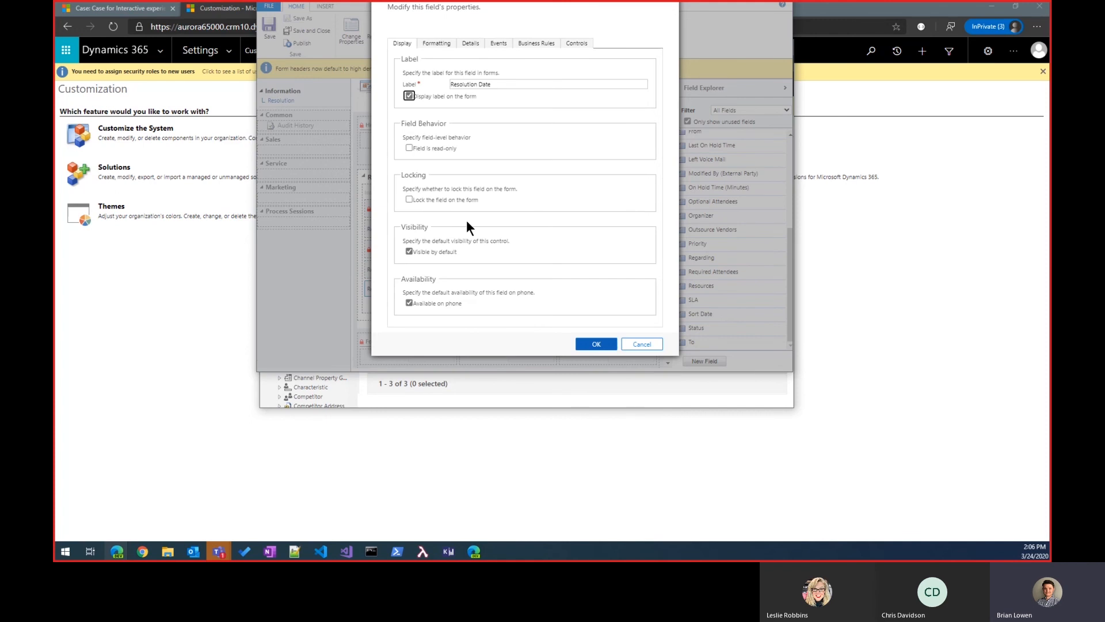
pyautogui.click(443, 49)
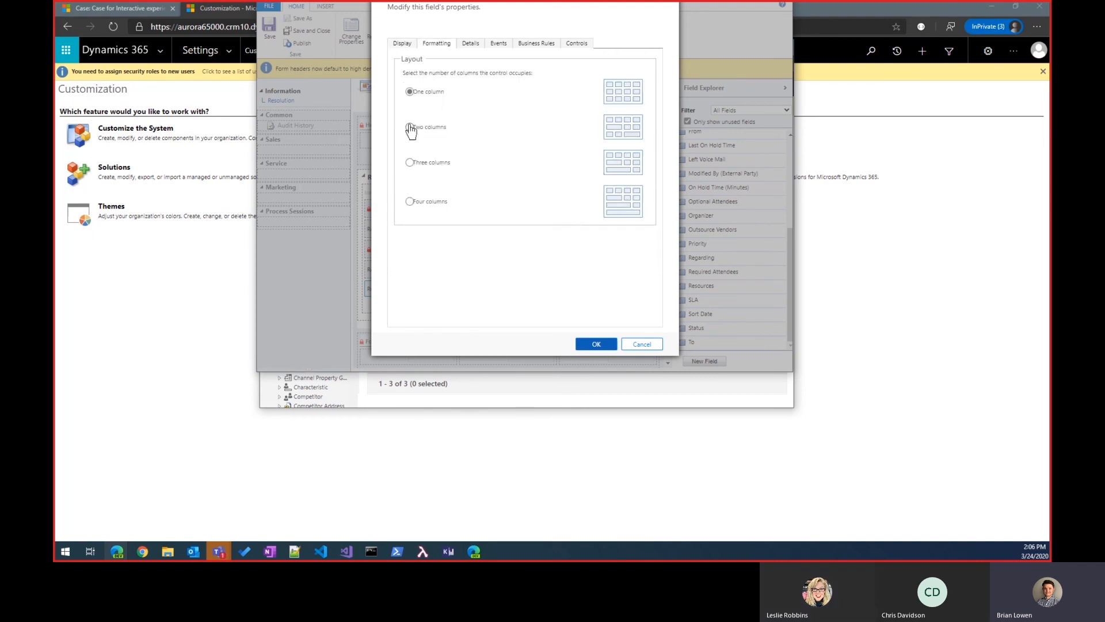
pyautogui.click(596, 344)
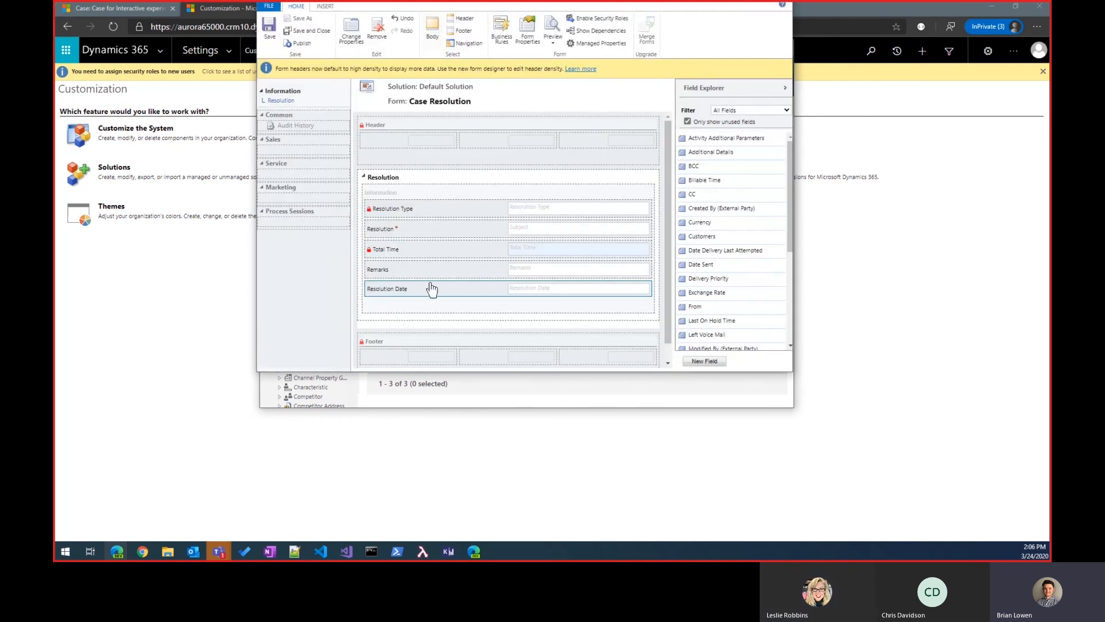
# Save and publish the modified Case Resolution form, then close the form editor.
pyautogui.click(275, 29)
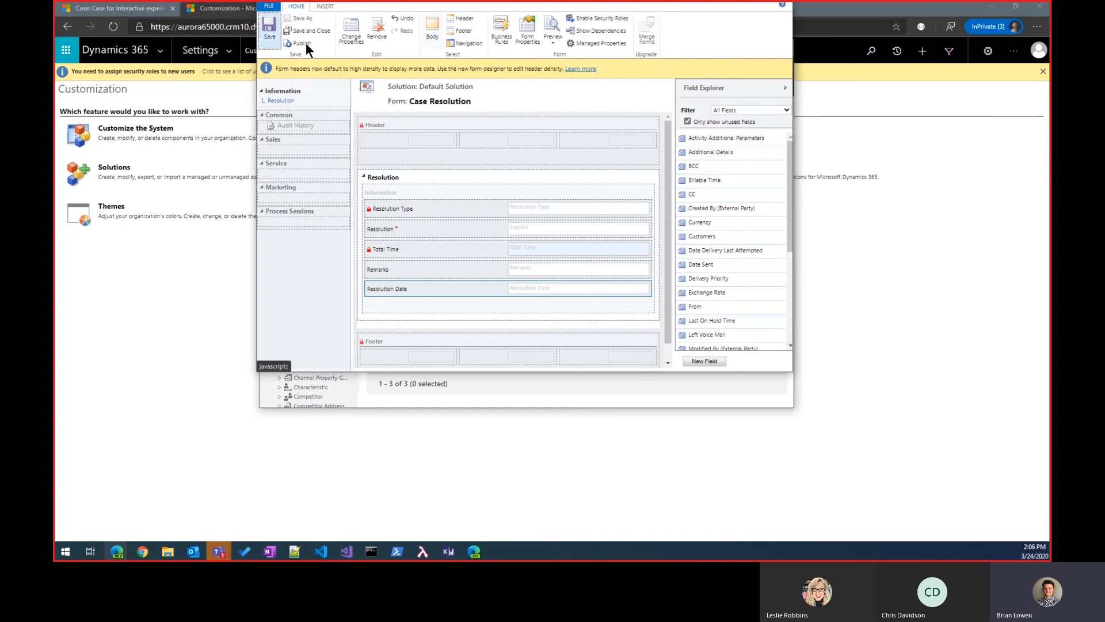
pyautogui.click(302, 44)
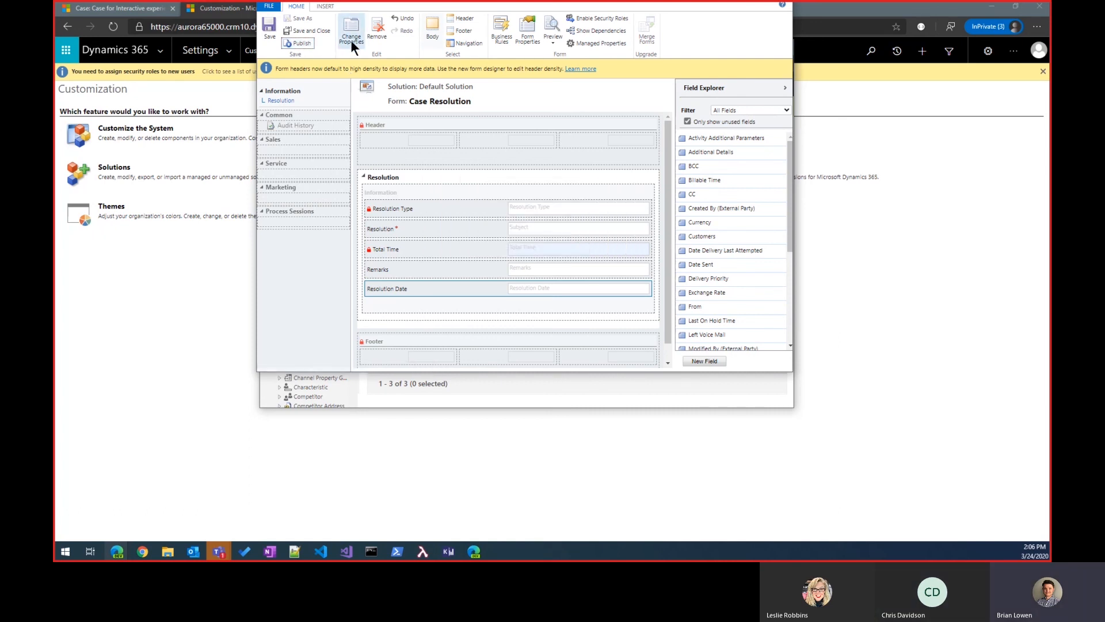
pyautogui.click(312, 30)
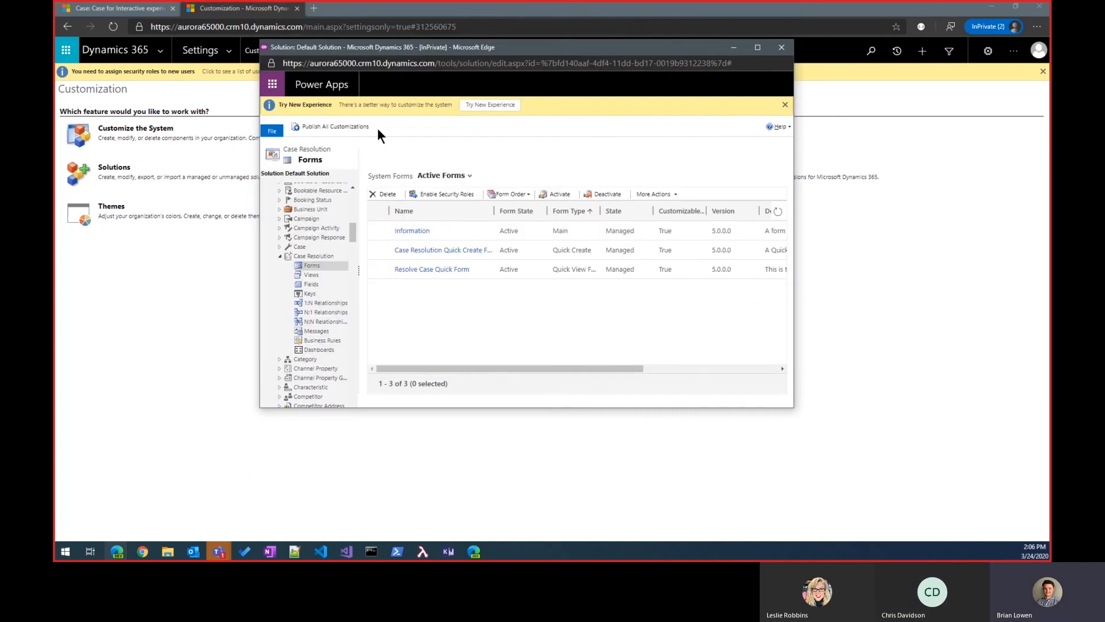
# Reload the "Average order shipment time (sample)" case in Customer Service Hub and open its Resolve Case dialog.
pyautogui.click(734, 48)
pyautogui.click(94, 9)
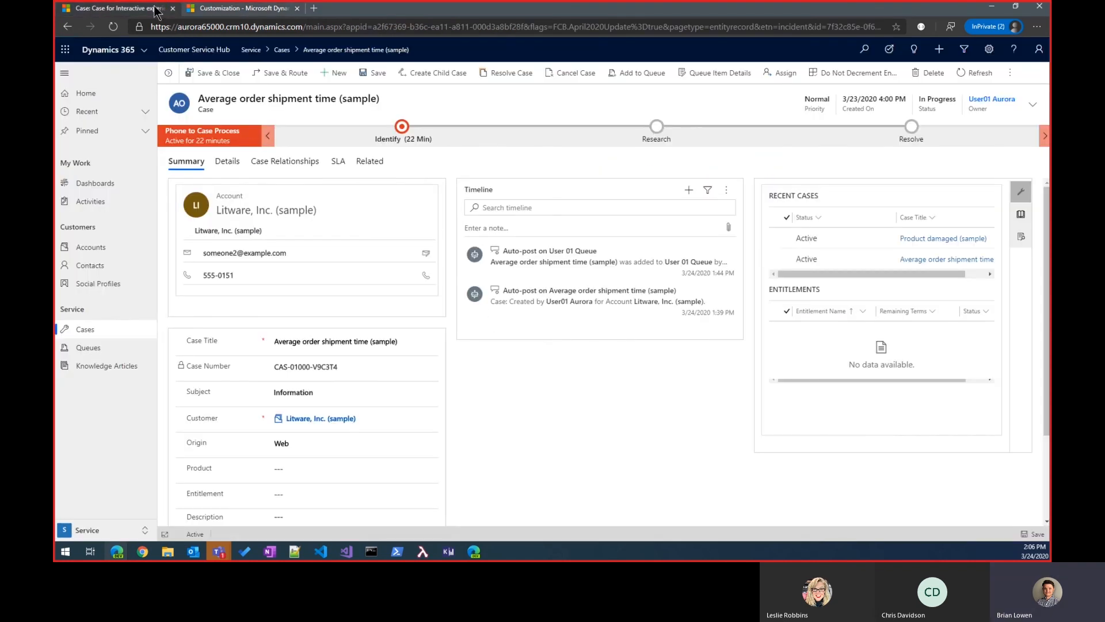
pyautogui.click(117, 27)
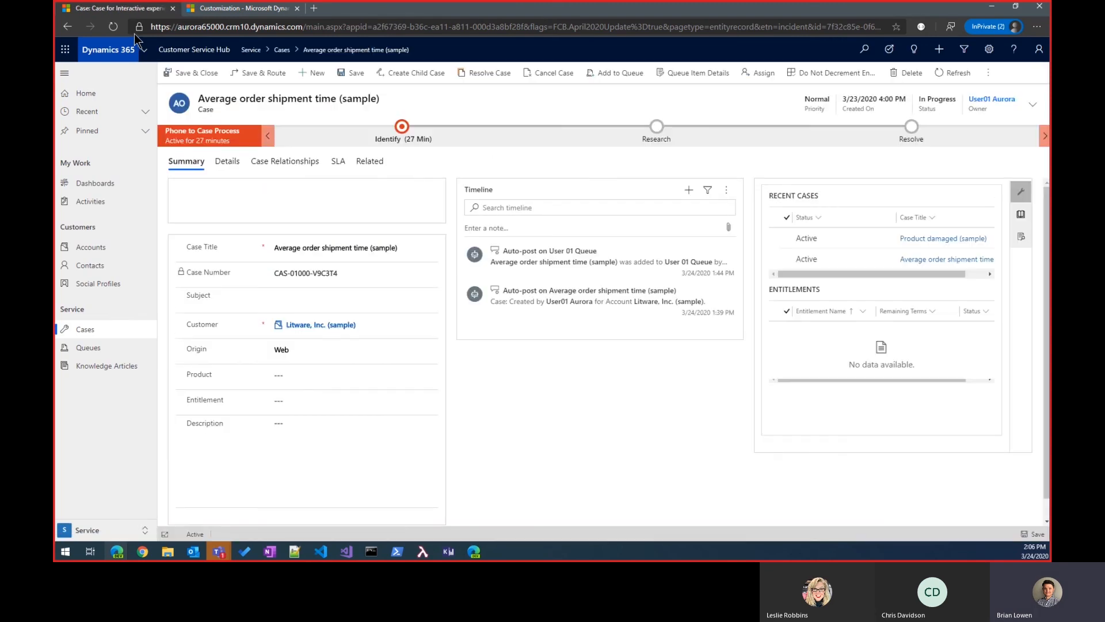
pyautogui.click(492, 86)
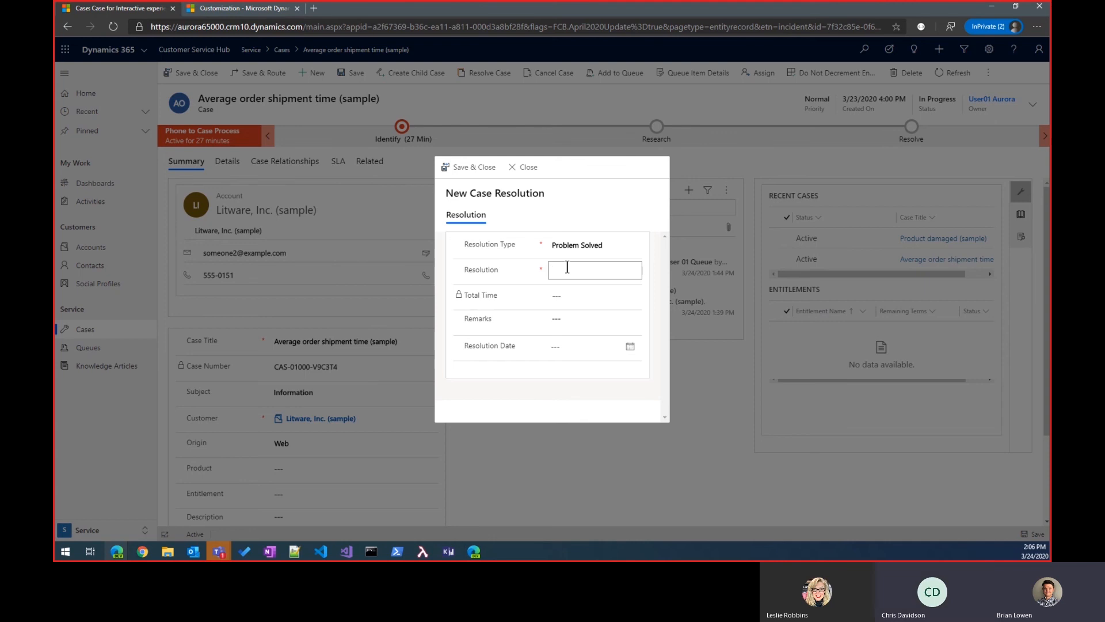
# Fill in the case resolution with Resolution "Resolved", Resolution Date 3/22/2020 and Remarks "These are my additional details".
pyautogui.write('Resolved')
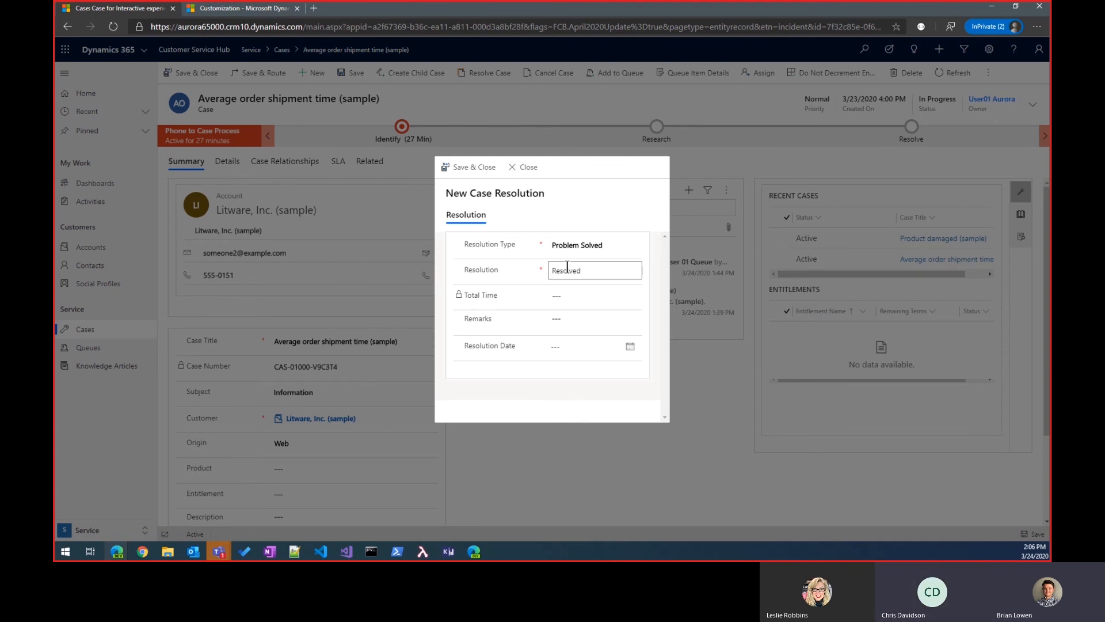
pyautogui.click(630, 347)
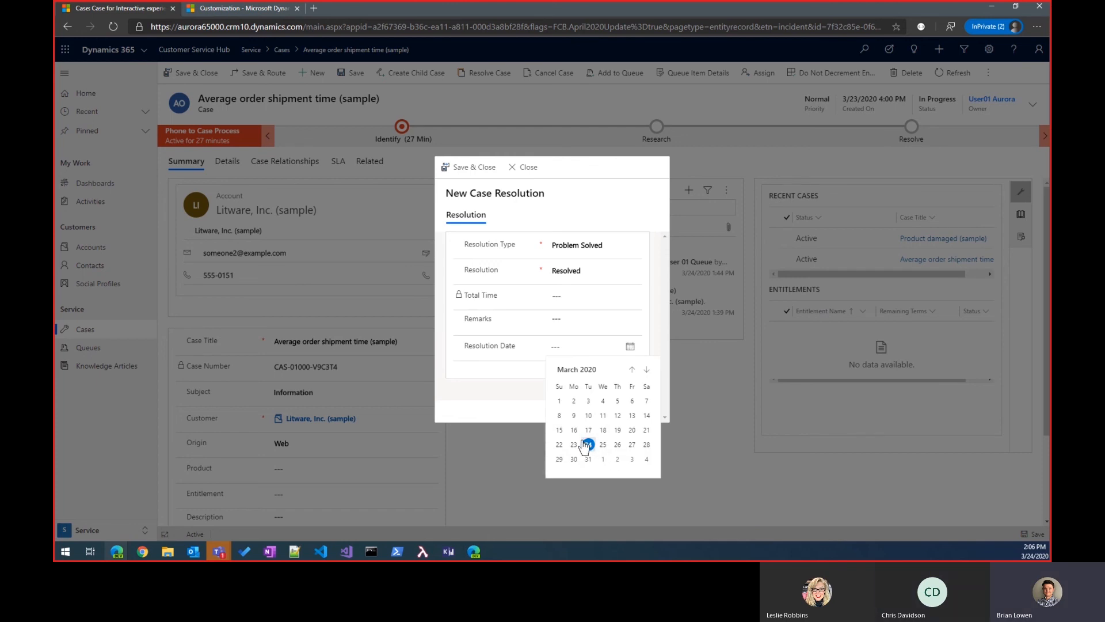
pyautogui.click(560, 445)
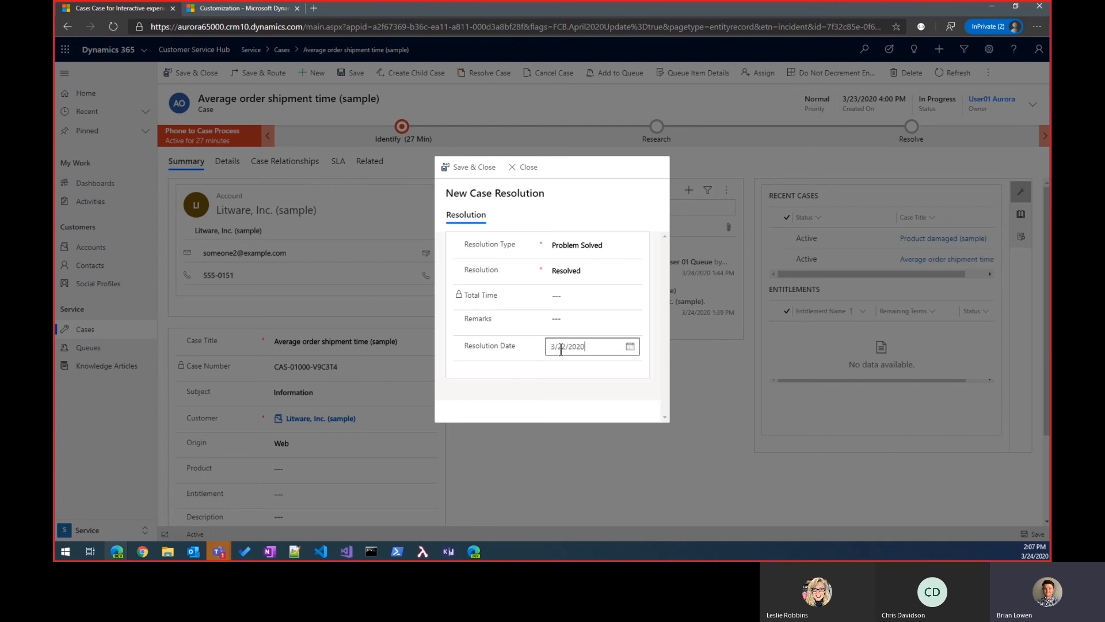
pyautogui.click(558, 320)
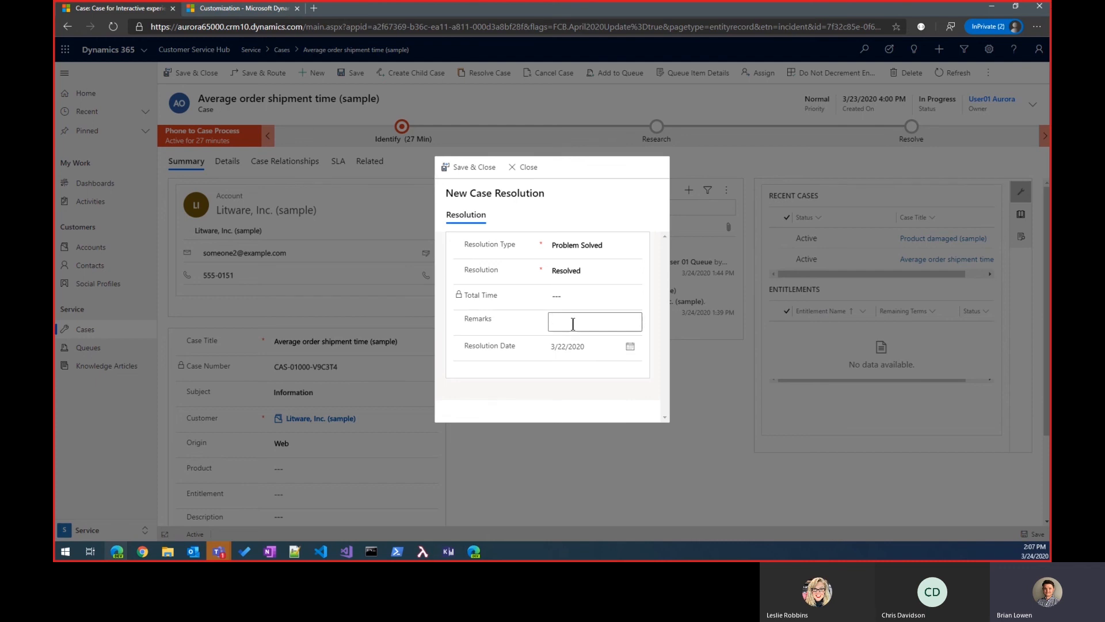
pyautogui.write('These are my additio')
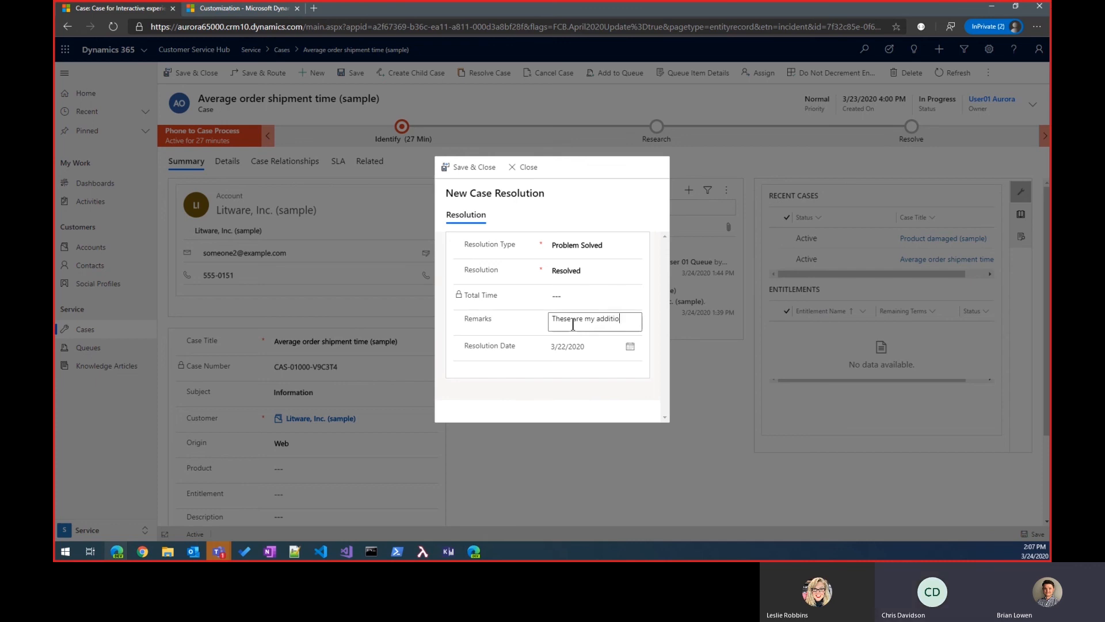
pyautogui.write('nal details')
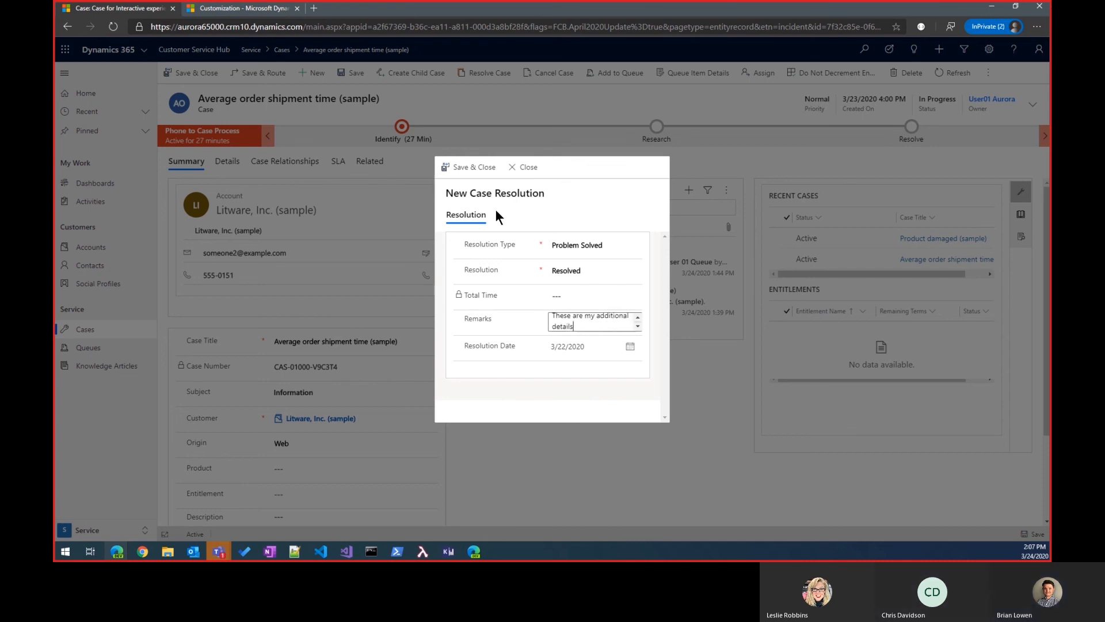
# Set the Resolution Type to Information Provided and save and close the case resolution.
pyautogui.click(595, 246)
pyautogui.click(590, 280)
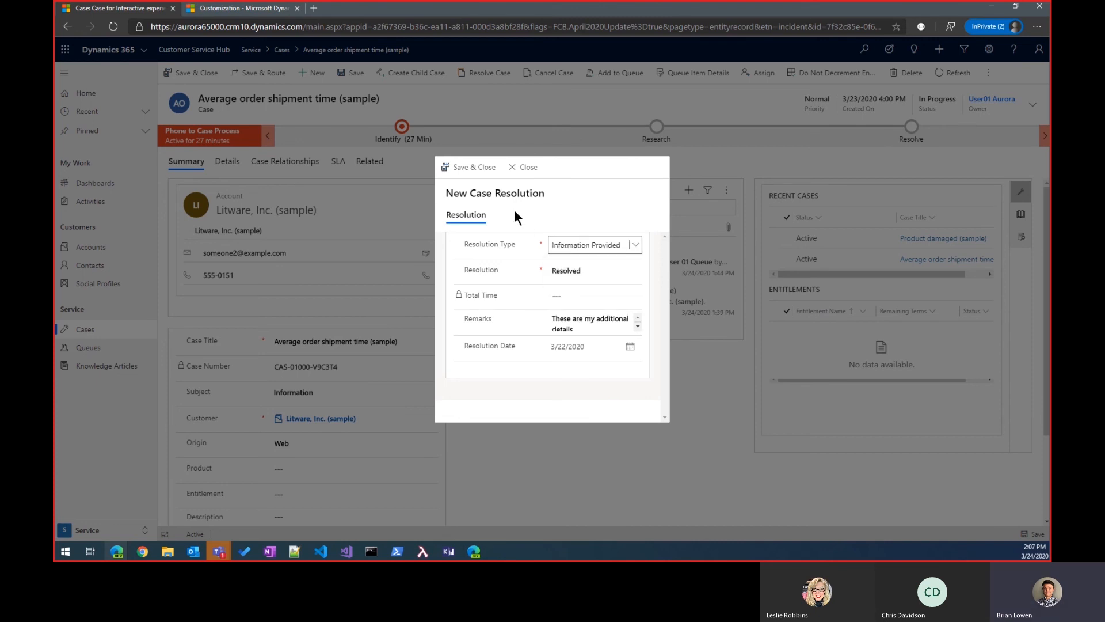
pyautogui.click(469, 167)
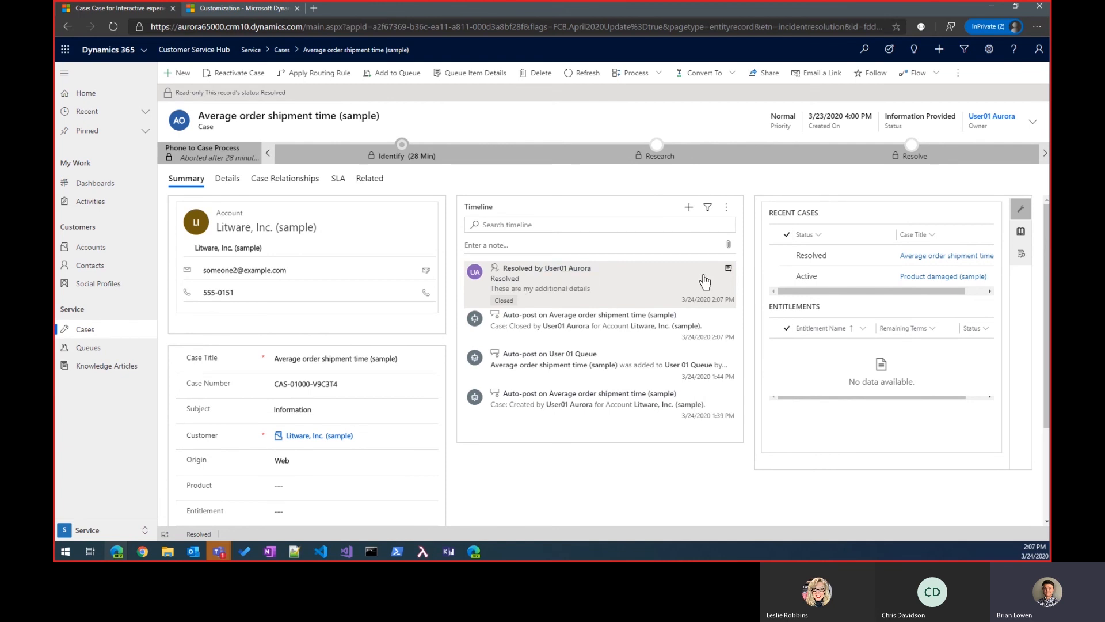
# Review the case resolution record opened from the case timeline, and return to the Active Cases list.
pyautogui.click(728, 269)
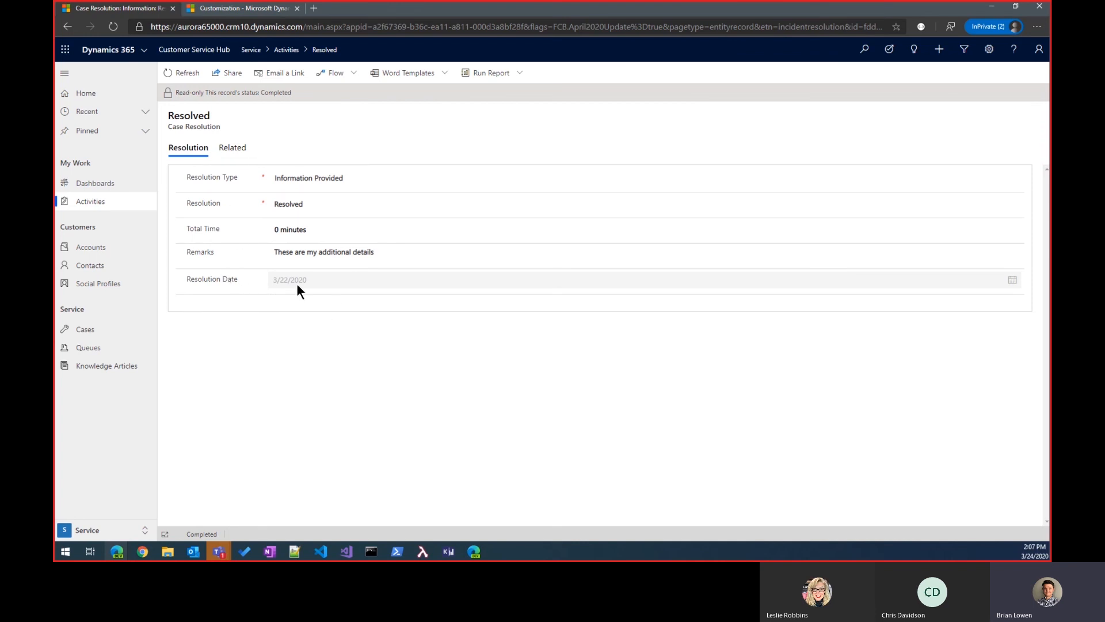
pyautogui.click(85, 205)
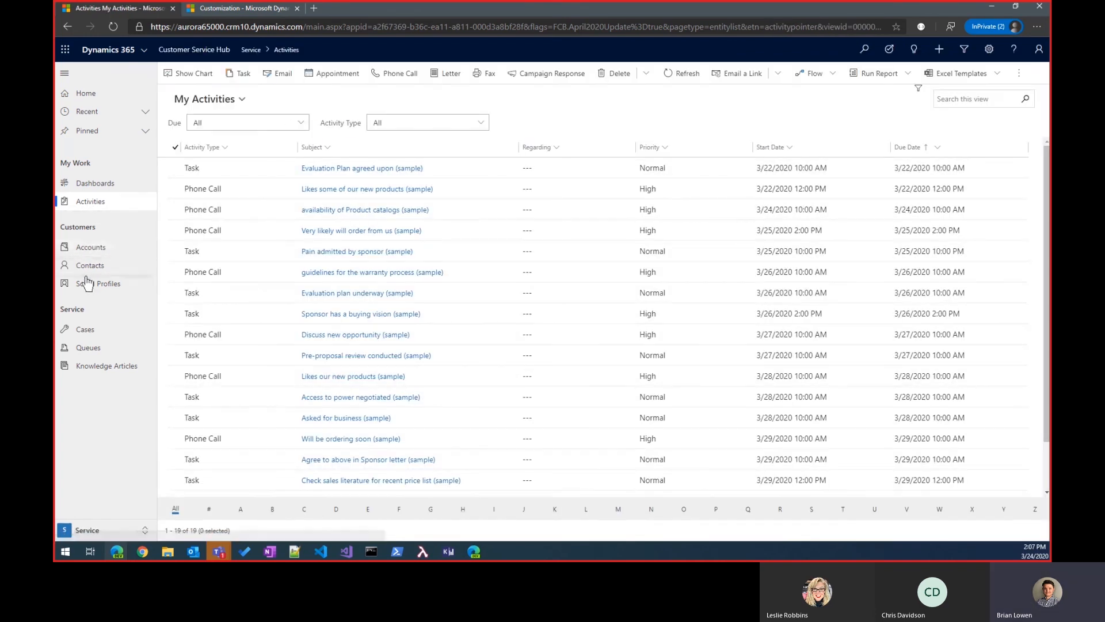
pyautogui.click(85, 329)
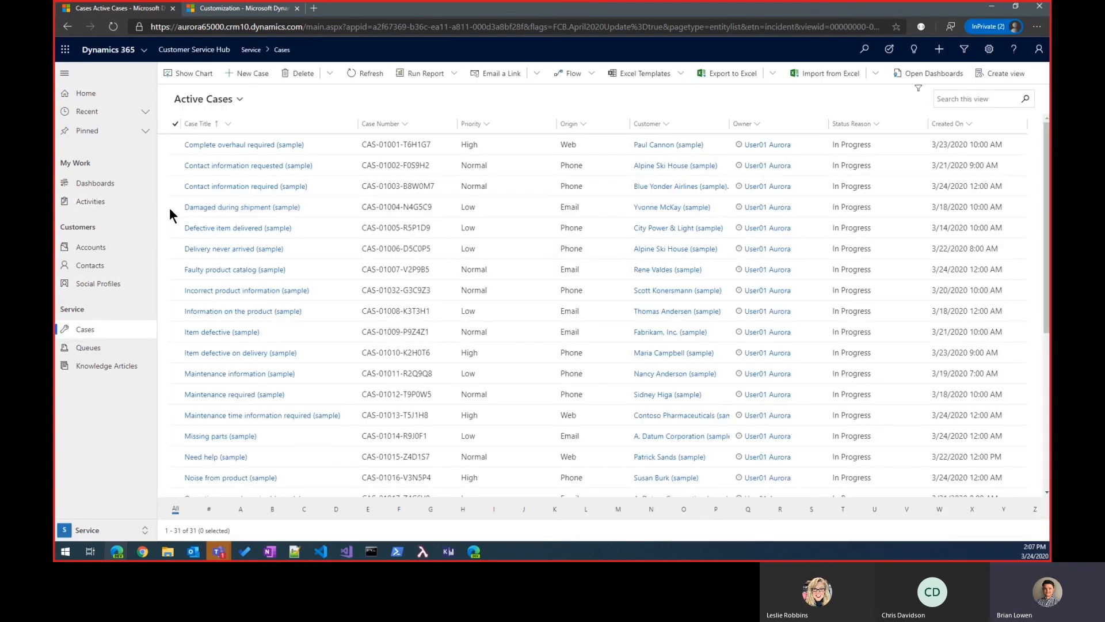